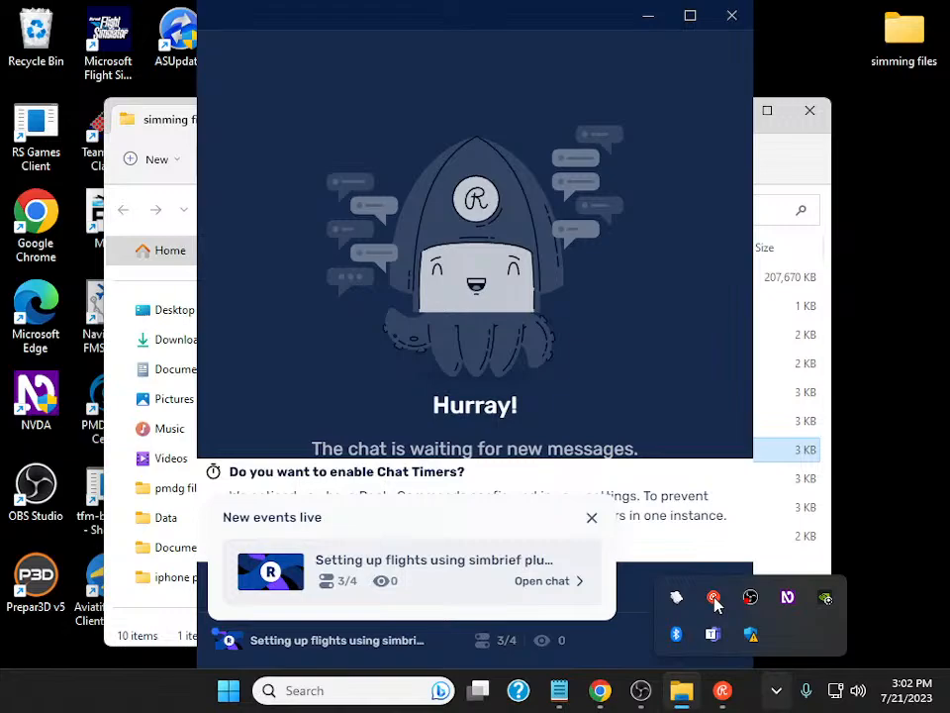
- Switch to Restream Chat and send the message "welcome" to the live chat
{"action": "key", "text": "alt+Tab"}
{"action": "key", "text": "alt+Tab"}
{"action": "key", "text": "alt+Tab"}
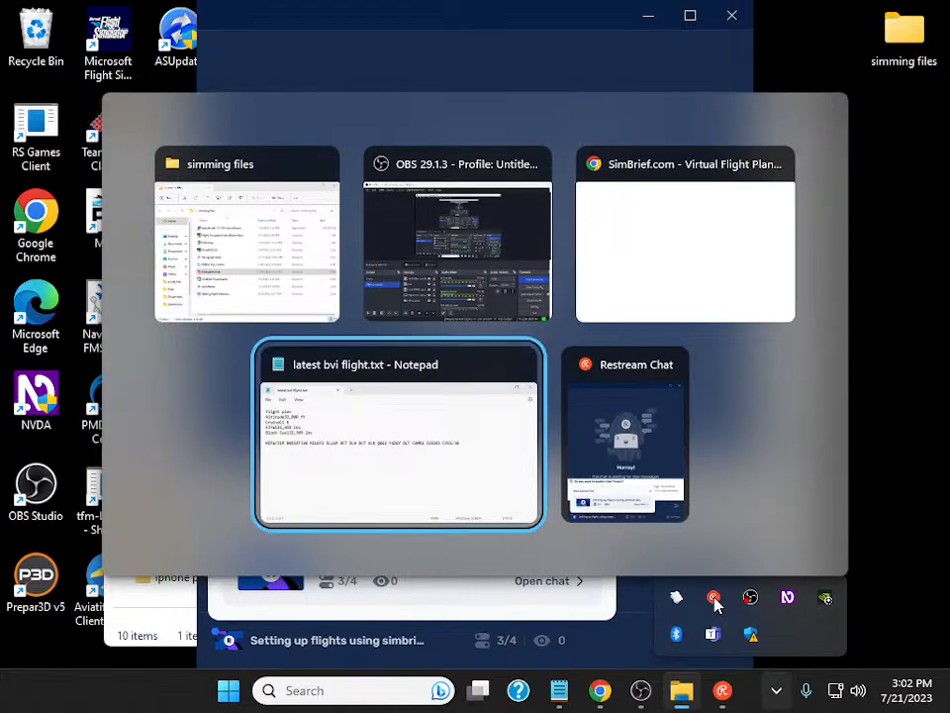
{"action": "key", "text": "alt+Tab"}
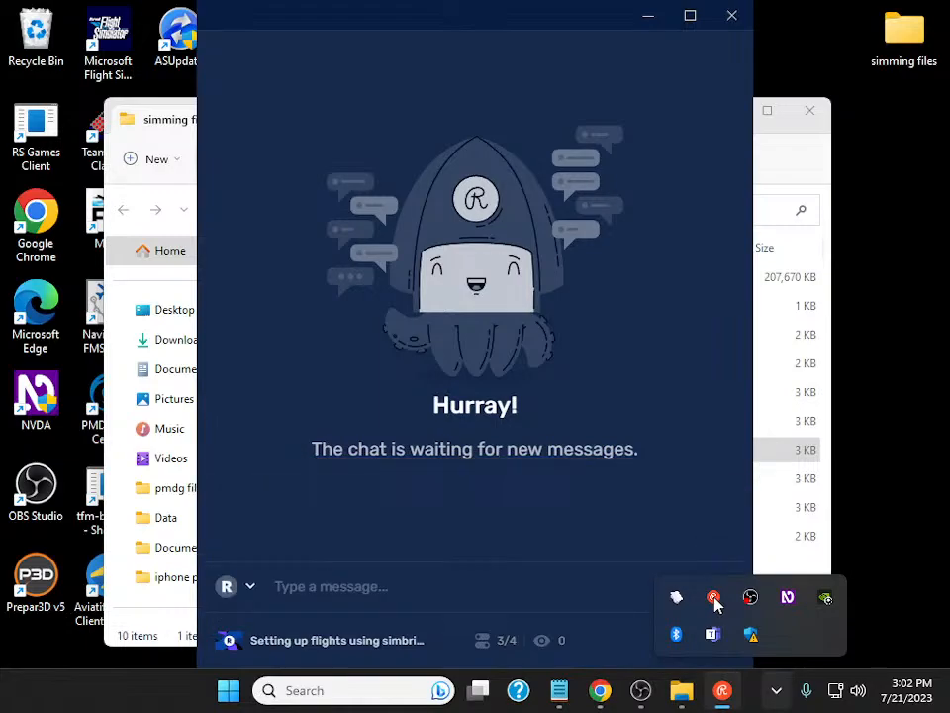
{"action": "type", "text": "we"}
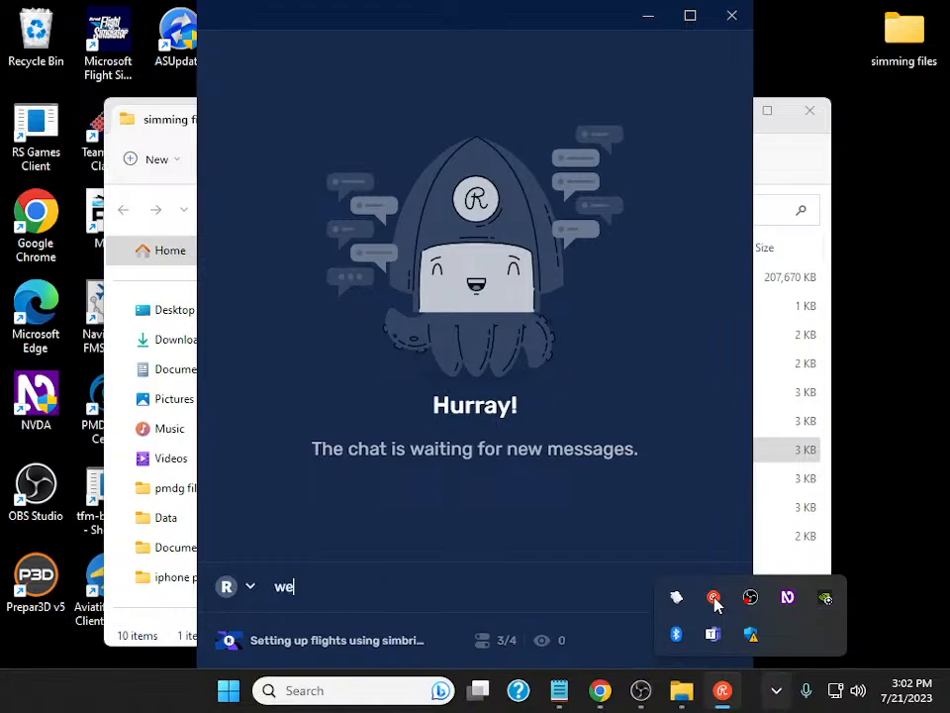
{"action": "type", "text": "lcome"}
{"action": "key", "text": "Return"}
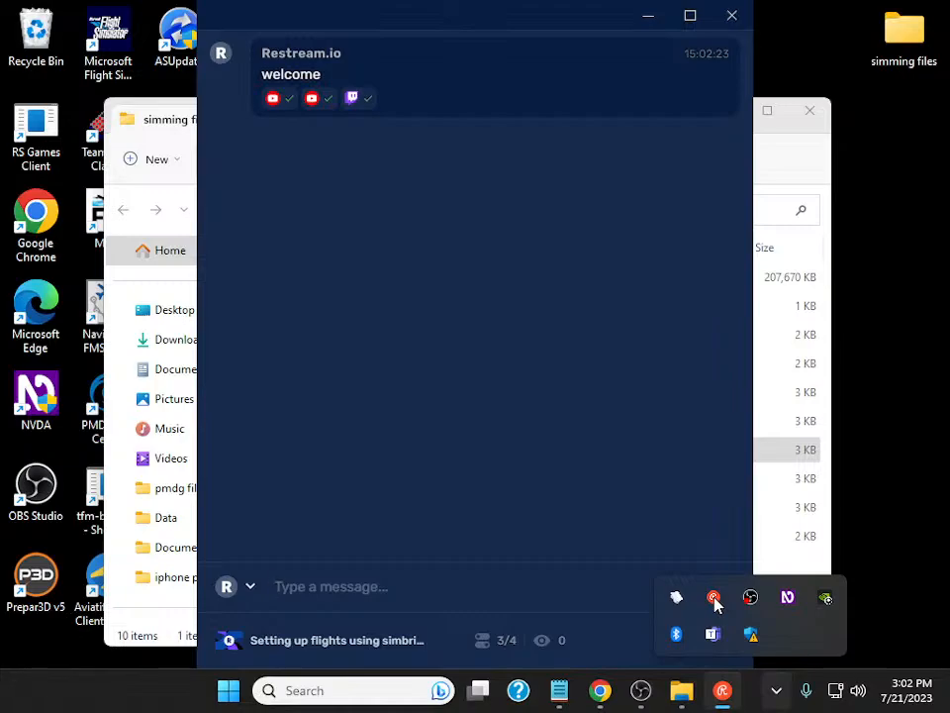
- Send the message "hello everyone" in the live chat
{"action": "type", "text": "hello"}
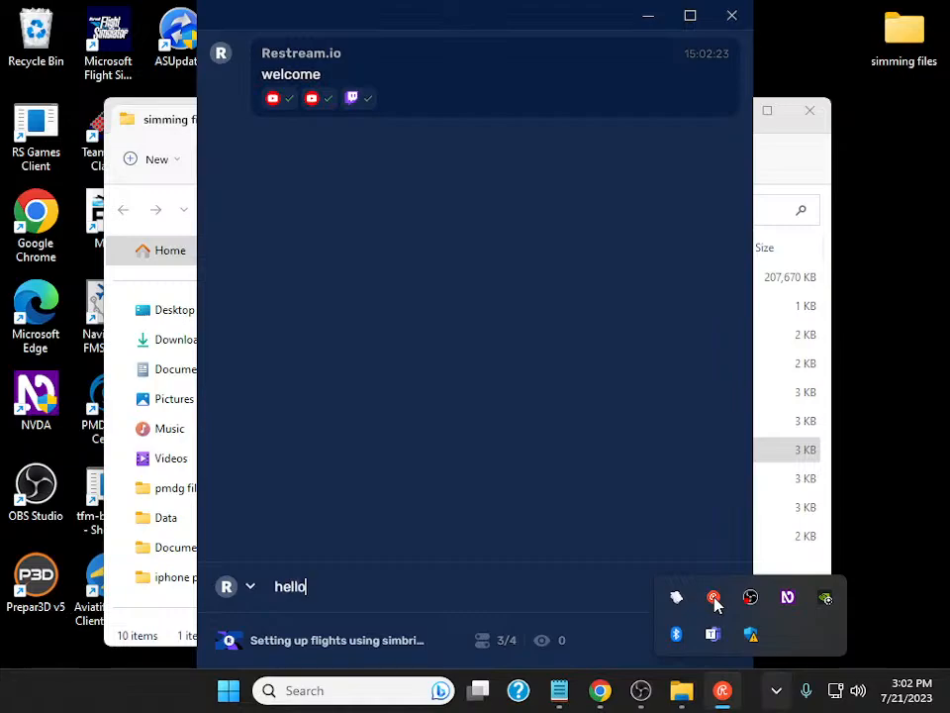
{"action": "type", "text": " everyone"}
{"action": "key", "text": "Return"}
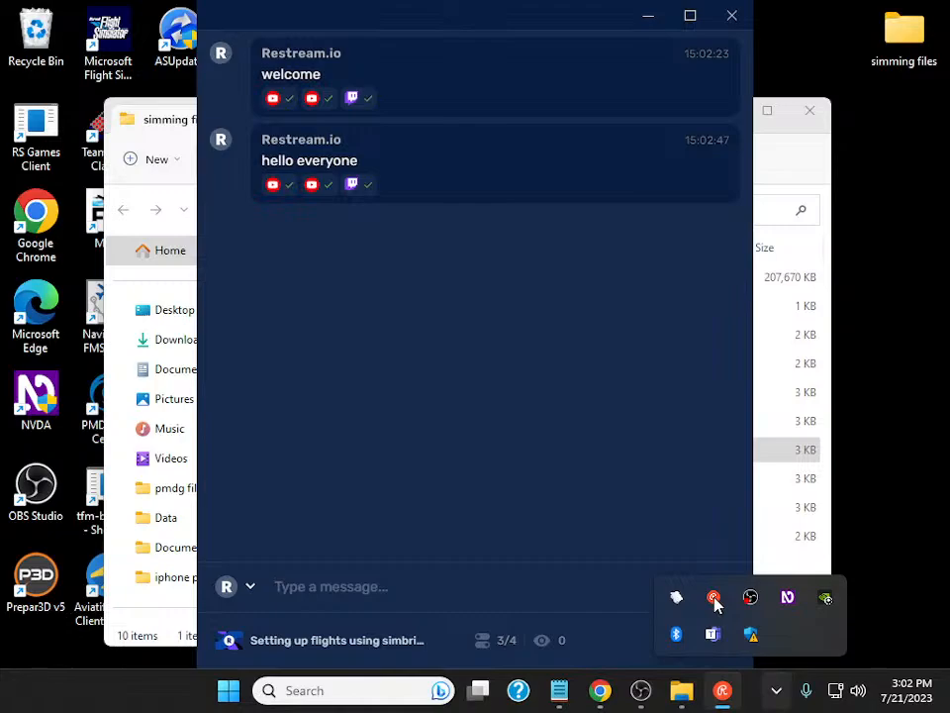
- Close the simming files folder window and switch to latest bvi flight.txt in Notepad
{"action": "key", "text": "alt+Tab"}
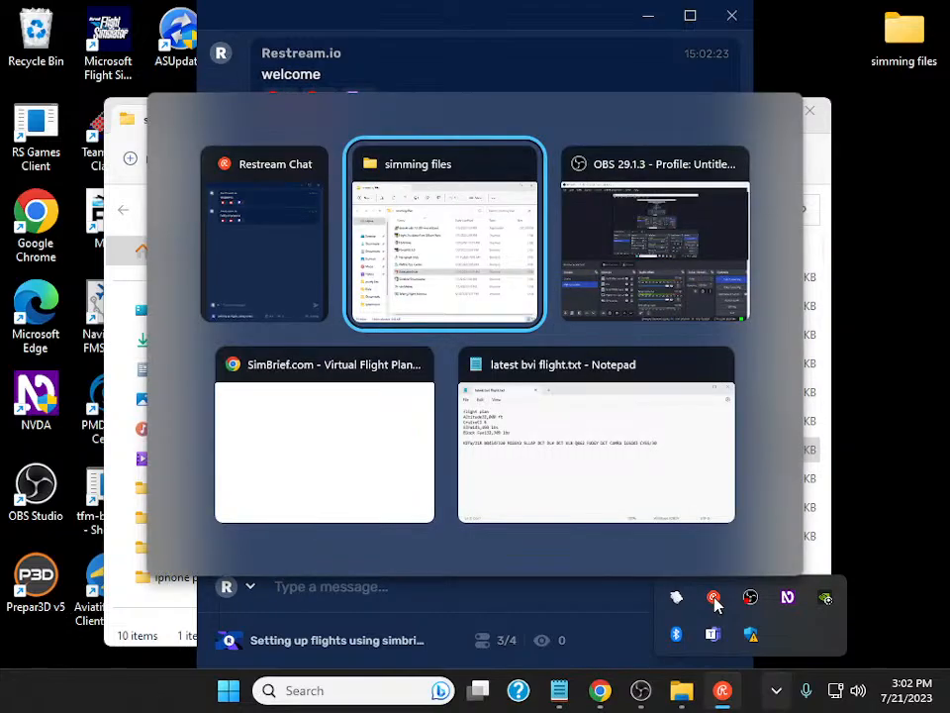
{"action": "key", "text": "alt+F4"}
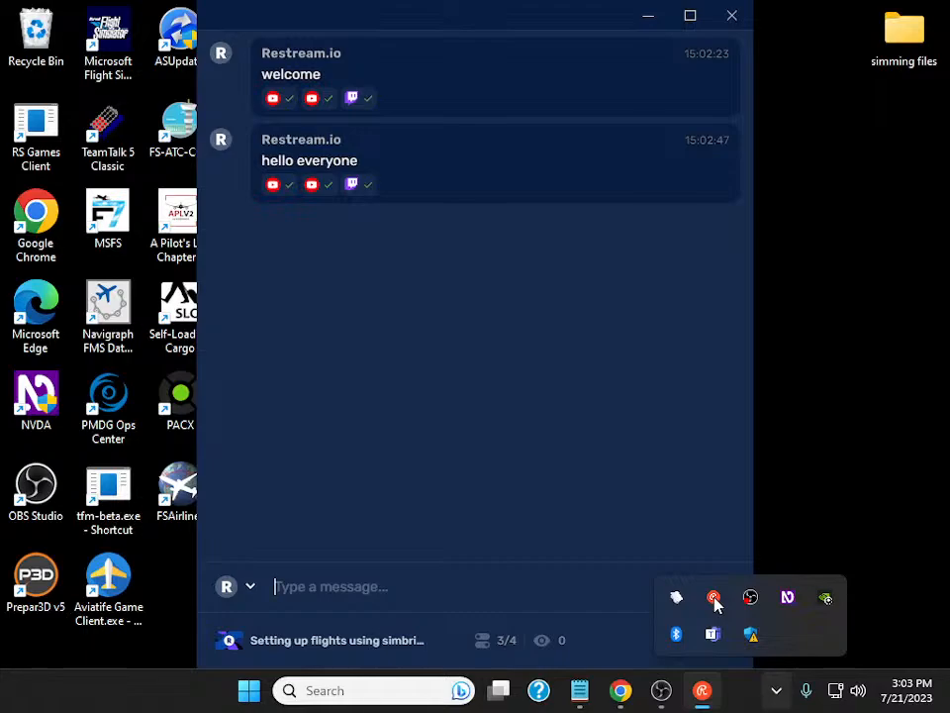
{"action": "key", "text": "alt+Tab"}
{"action": "key", "text": "alt+Tab"}
{"action": "key", "text": "alt+Tab"}
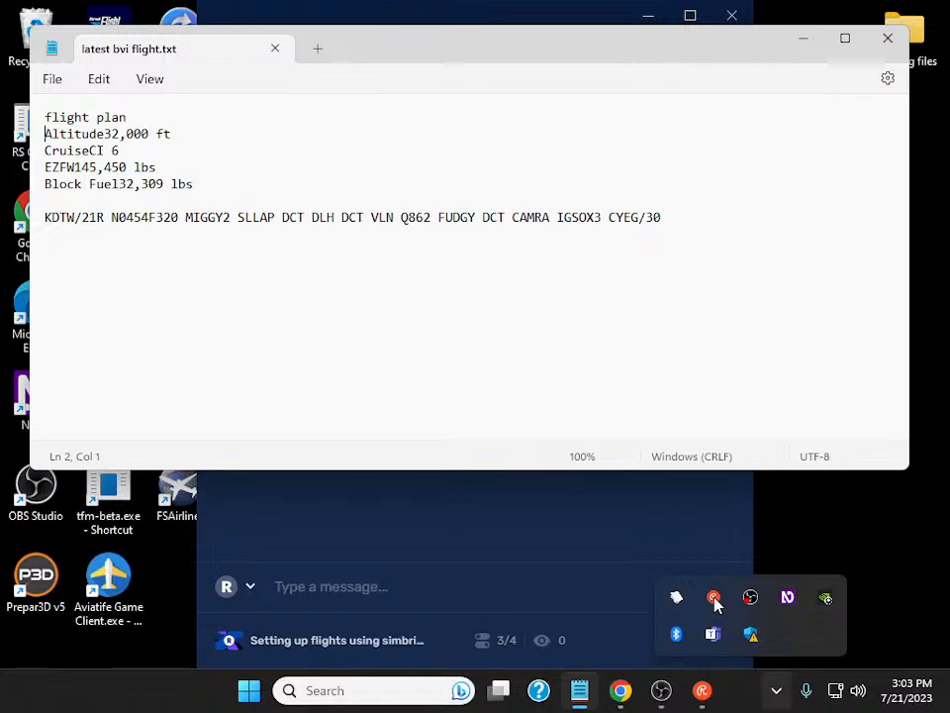
- Read through the altitude, cruise, EZFW, block fuel and route lines of the flight plan notes
{"action": "key", "text": "Down"}
{"action": "key", "text": "Down"}
{"action": "key", "text": "Down"}
{"action": "key", "text": "Down"}
{"action": "key", "text": "Down"}
{"action": "key", "text": "ctrl+Right"}
{"action": "key", "text": "ctrl+Left"}
{"action": "key", "text": "ctrl+Right"}
{"action": "key", "text": "Right"}
{"action": "key", "text": "ctrl+Right"}
{"action": "key", "text": "ctrl+Right"}
{"action": "key", "text": "Right"}
{"action": "key", "text": "Right"}
{"action": "key", "text": "Right"}
{"action": "key", "text": "Right"}
{"action": "key", "text": "Right"}
{"action": "key", "text": "Right"}
{"action": "key", "text": "Right"}
{"action": "key", "text": "Right"}
{"action": "key", "text": "Right"}
{"action": "key", "text": "Right"}
{"action": "key", "text": "Right"}
{"action": "key", "text": "Right"}
{"action": "key", "text": "Down"}
{"action": "key", "text": "Left"}
{"action": "key", "text": "Left"}
{"action": "key", "text": "Left"}
{"action": "key", "text": "Left"}
{"action": "key", "text": "Left"}
{"action": "key", "text": "Left"}
{"action": "key", "text": "Left"}
{"action": "key", "text": "Left"}
{"action": "key", "text": "Left"}
{"action": "key", "text": "Left"}
{"action": "key", "text": "Left"}
{"action": "key", "text": "Left"}
{"action": "key", "text": "Left"}
{"action": "key", "text": "Left"}
{"action": "key", "text": "Left"}
{"action": "key", "text": "ctrl+Right"}
{"action": "key", "text": "ctrl+Right"}
{"action": "key", "text": "ctrl+Right"}
{"action": "key", "text": "ctrl+Left"}
{"action": "key", "text": "ctrl+Left"}
{"action": "key", "text": "ctrl+Left"}
{"action": "key", "text": "ctrl+Left"}
{"action": "key", "text": "ctrl+Right"}
{"action": "key", "text": "ctrl+Left"}
{"action": "key", "text": "ctrl+End"}
- Switch to Chrome to show the SimBrief home page
{"action": "key", "text": "alt+Tab"}
{"action": "key", "text": "alt+Tab"}
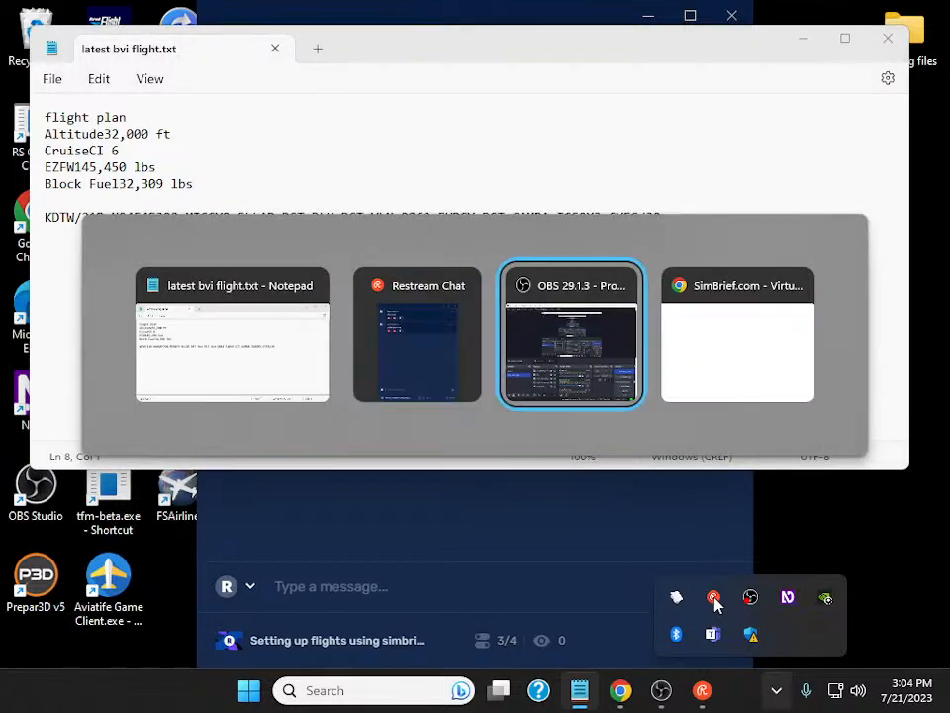
{"action": "key", "text": "alt+Tab"}
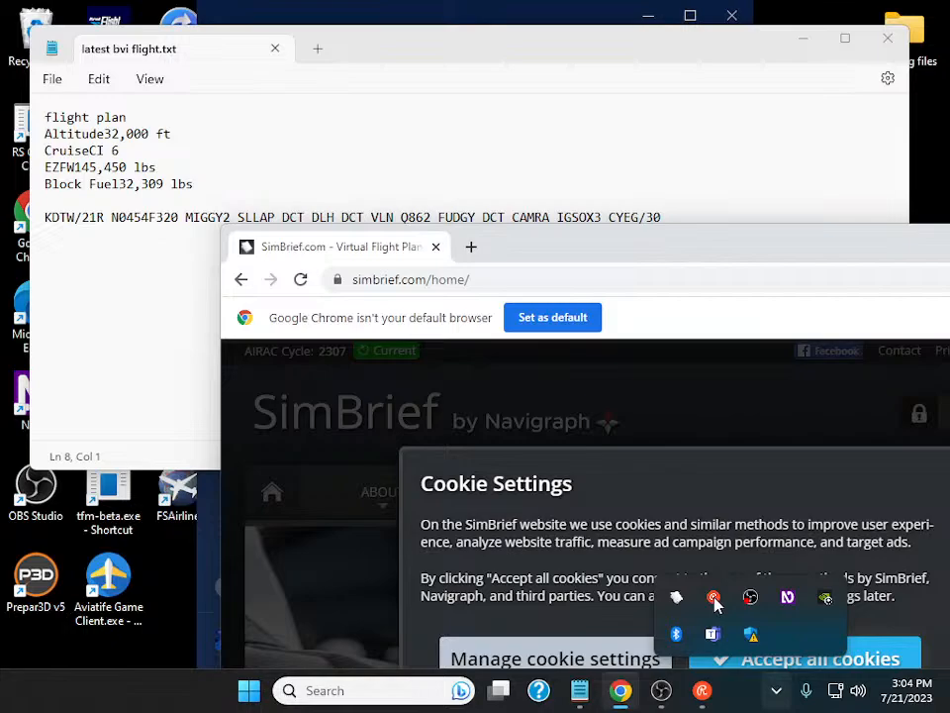
- Open the simming files folder from the desktop and launch SimBrief Downloader from it
{"action": "key", "text": "super+d"}
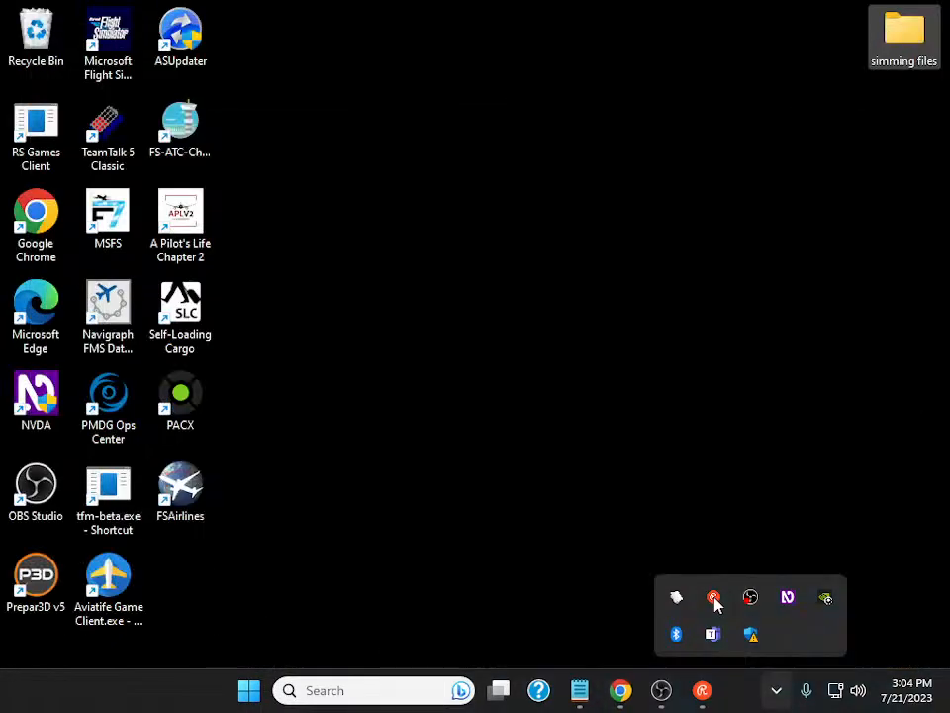
{"action": "key", "text": "Return"}
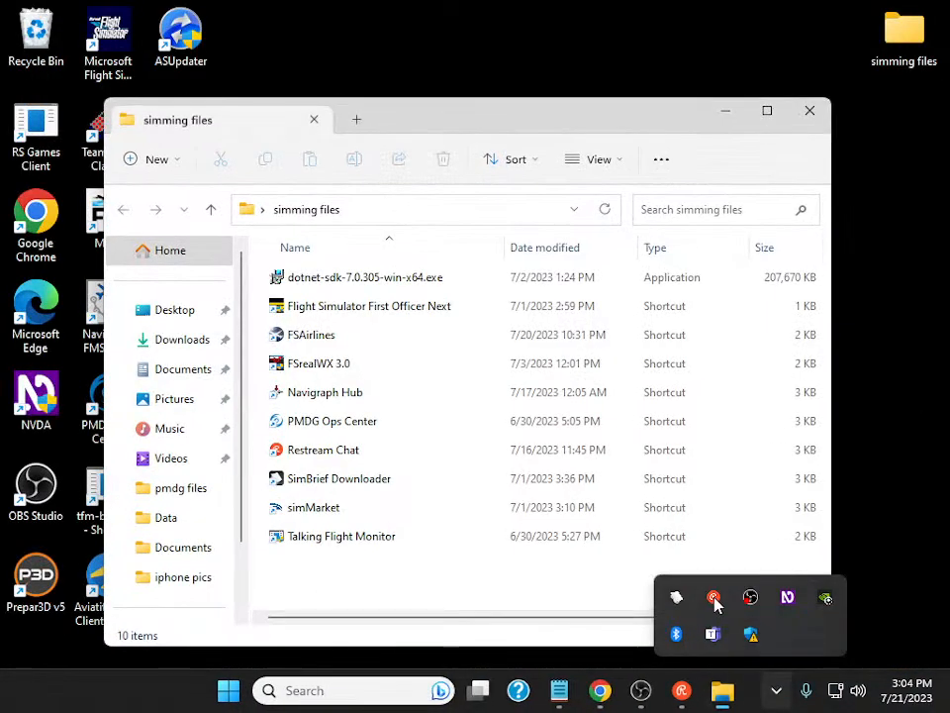
{"action": "key", "text": "s"}
{"action": "key", "text": "Return"}
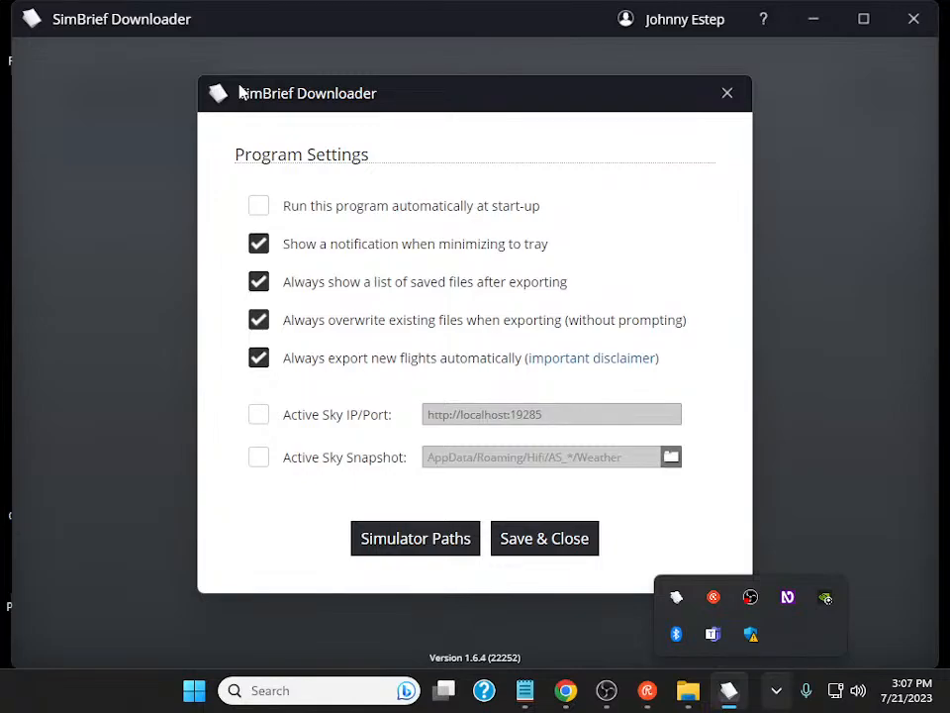
- Close the Program Settings dialog and return to the list of flight plan formats
{"action": "left_click", "coordinate": [527, 206]}
{"action": "key", "text": "Return"}
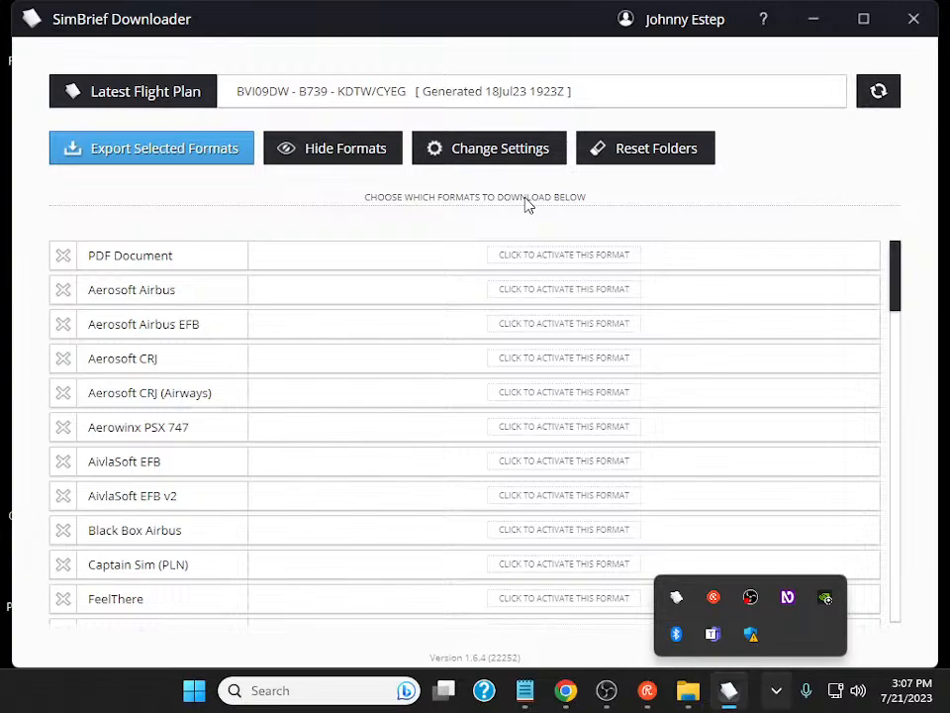
- Close the simming files folder window and switch to the SimBrief website in Chrome
{"action": "key", "text": "alt+Tab"}
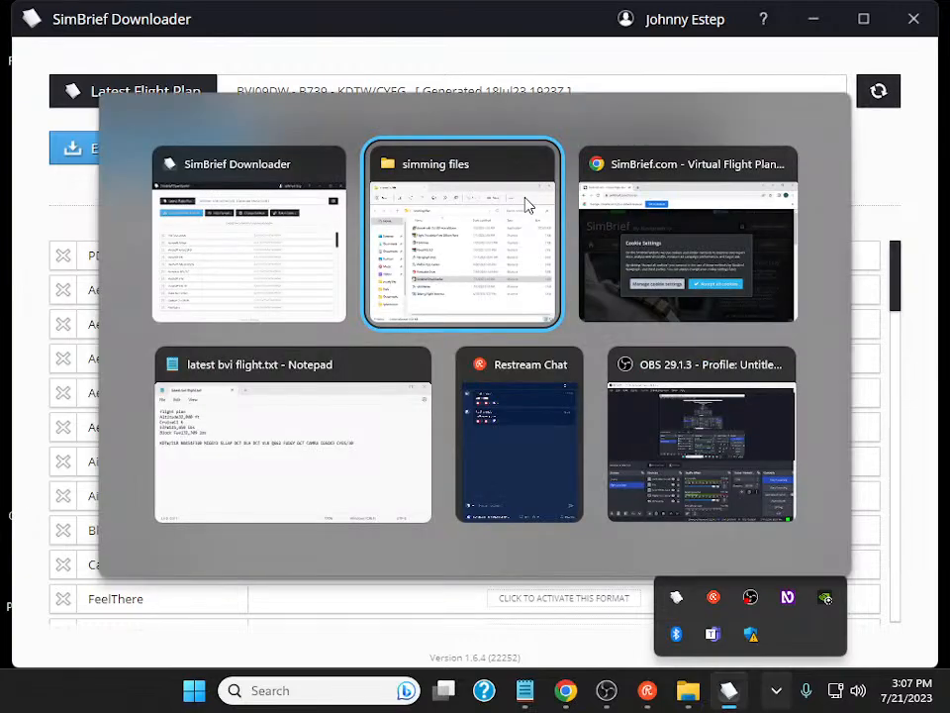
{"action": "key", "text": "alt+F4"}
{"action": "key", "text": "alt+Tab"}
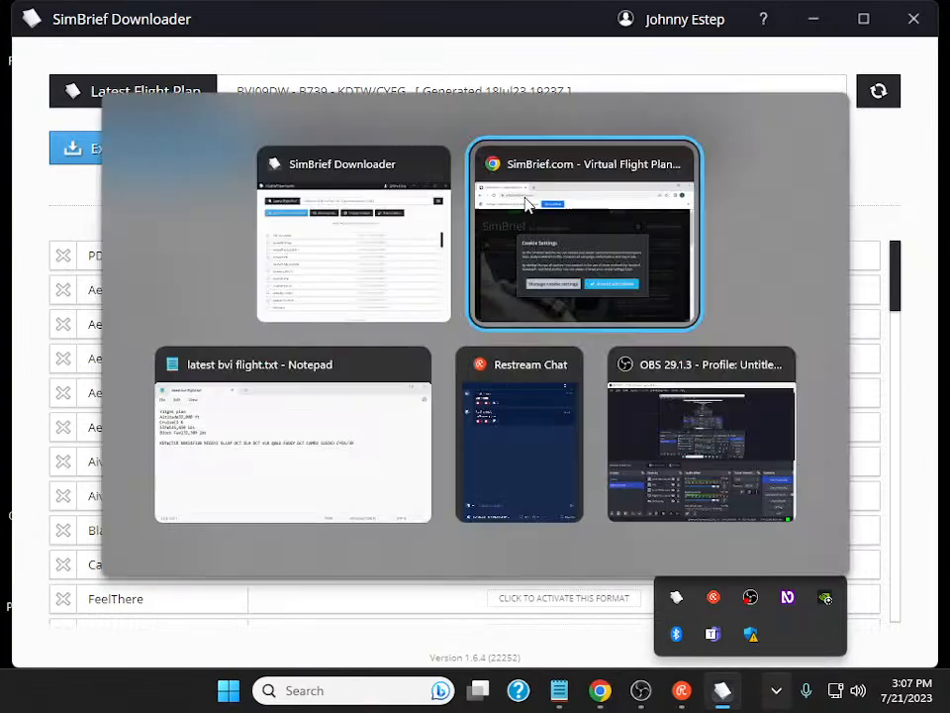
{"action": "left_click", "coordinate": [525, 202]}
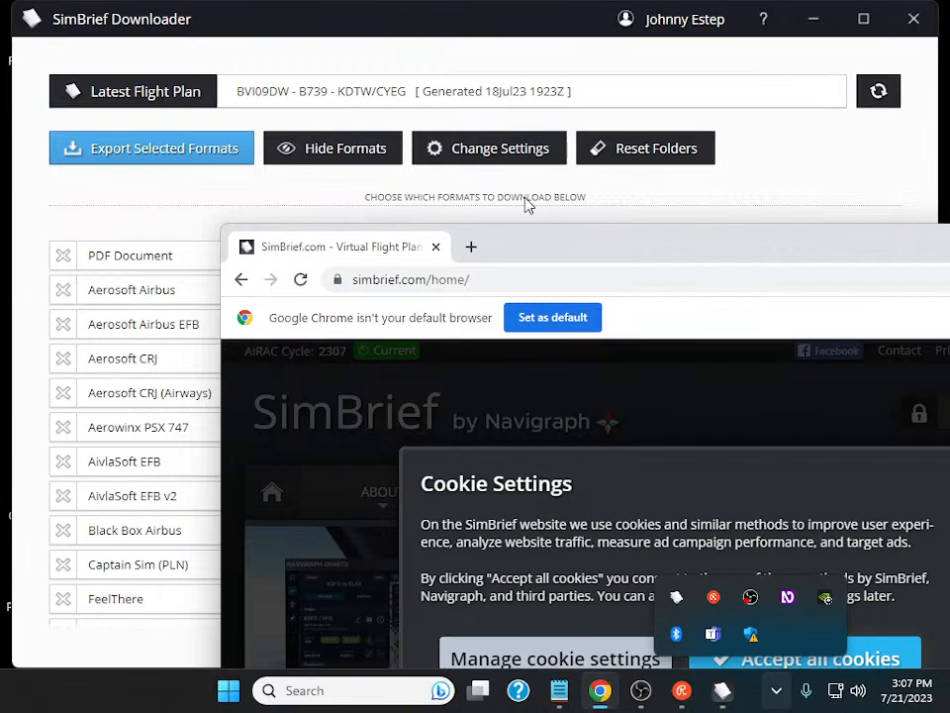
- Open the SimBrief DISPATCH page through the screen reader's list of links
{"action": "key", "text": "Insert+F7"}
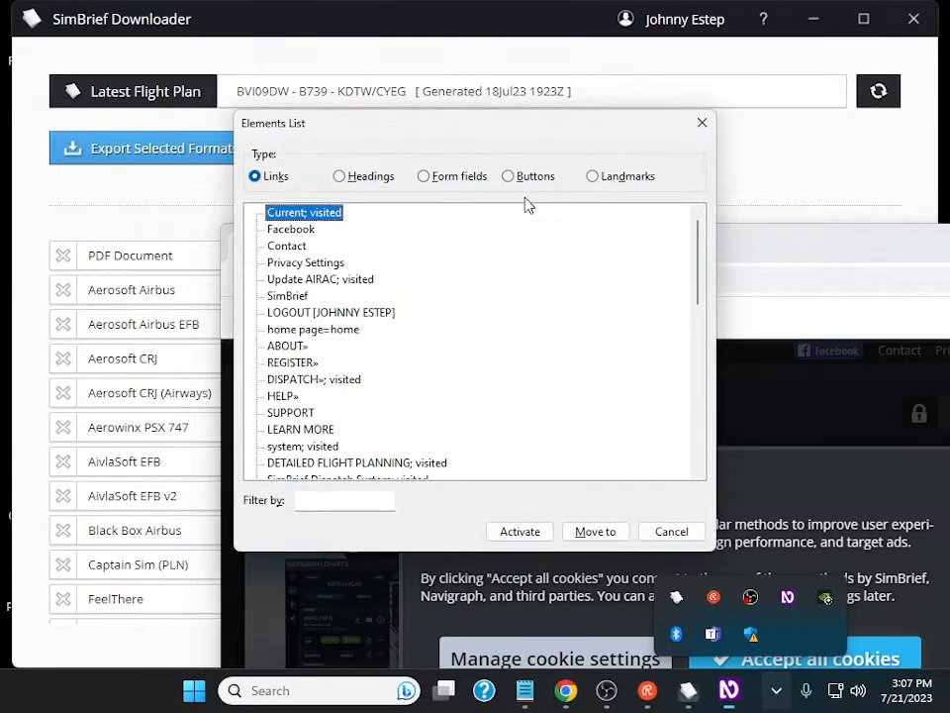
{"action": "key", "text": "d"}
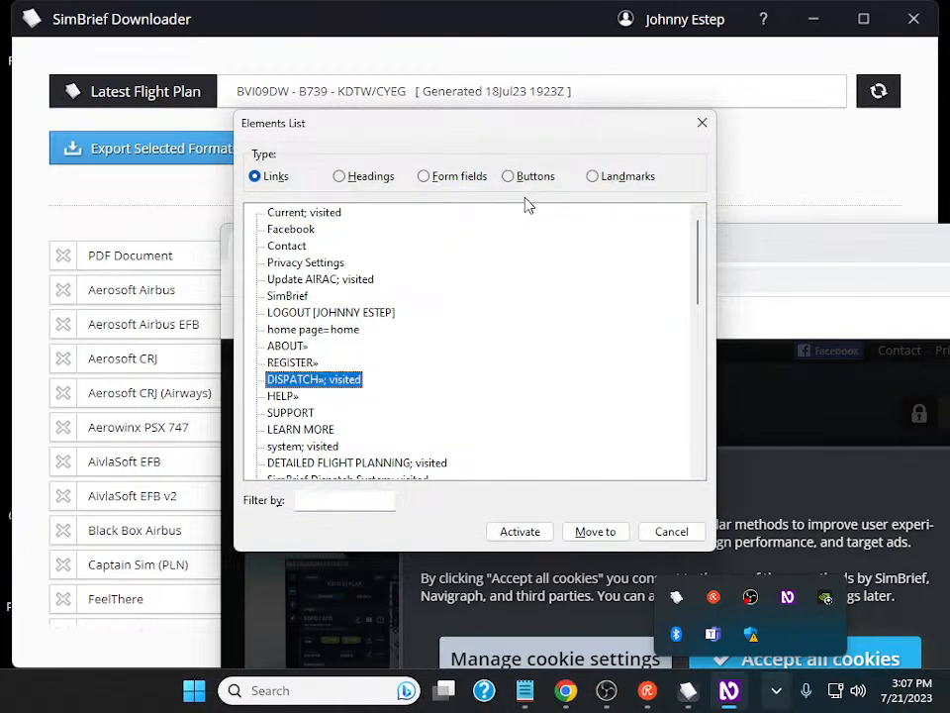
{"action": "key", "text": "Return"}
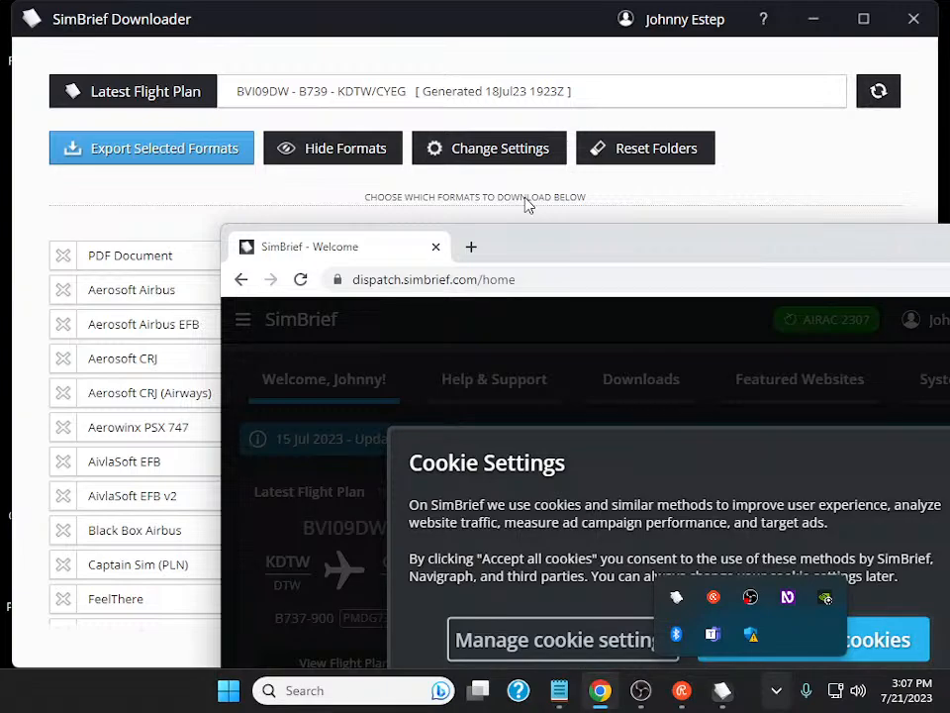
- Start a new flight through the dispatch page's New Flight link in the screen reader's elements list
{"action": "key", "text": "Insert+F7"}
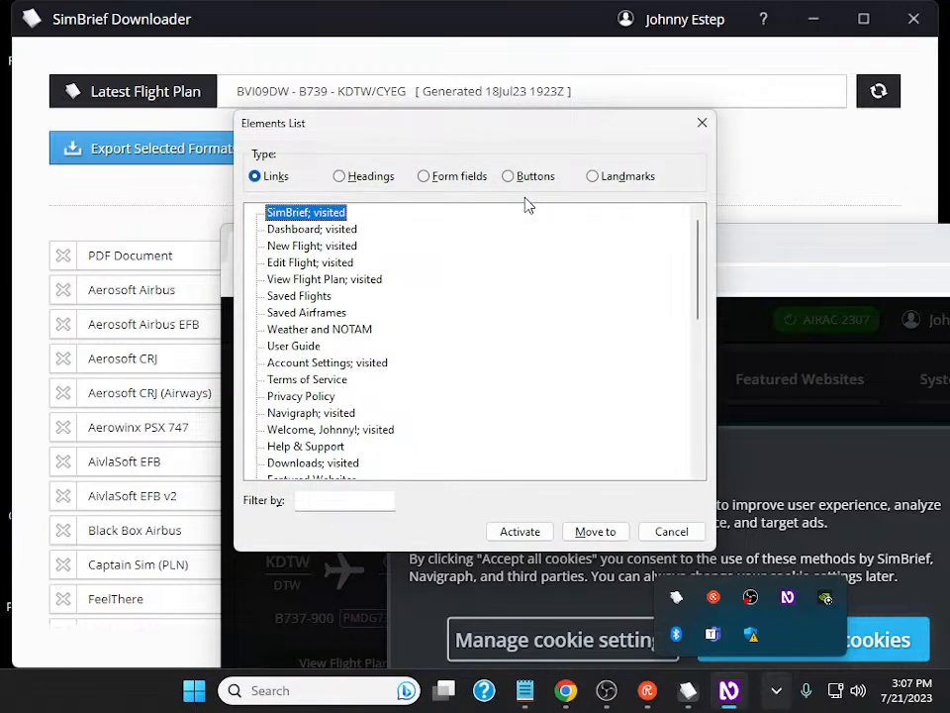
{"action": "key", "text": "Down"}
{"action": "key", "text": "Down"}
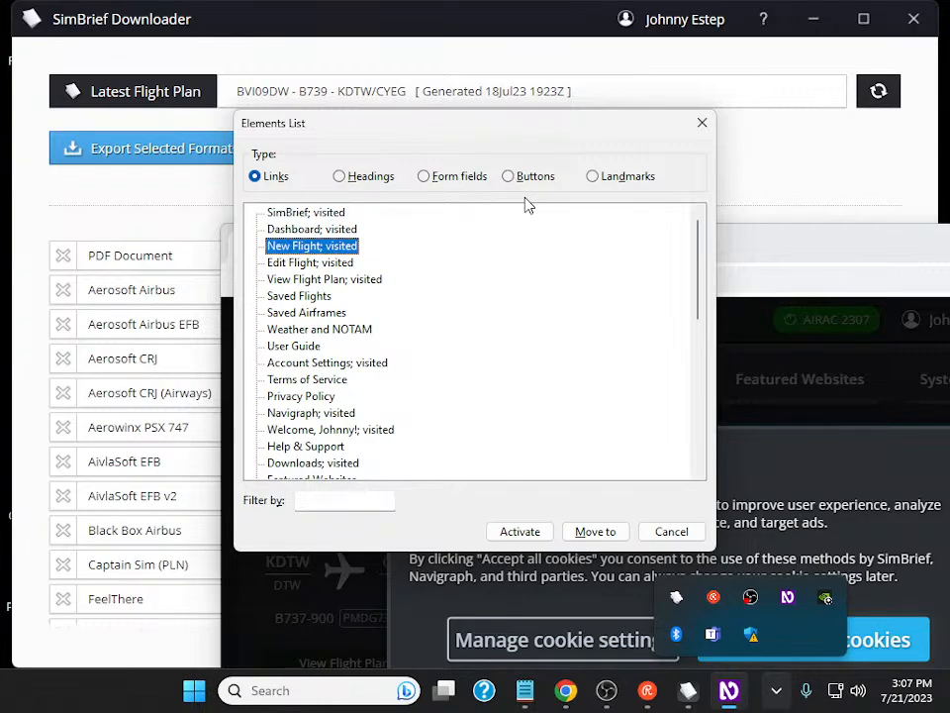
{"action": "key", "text": "Return"}
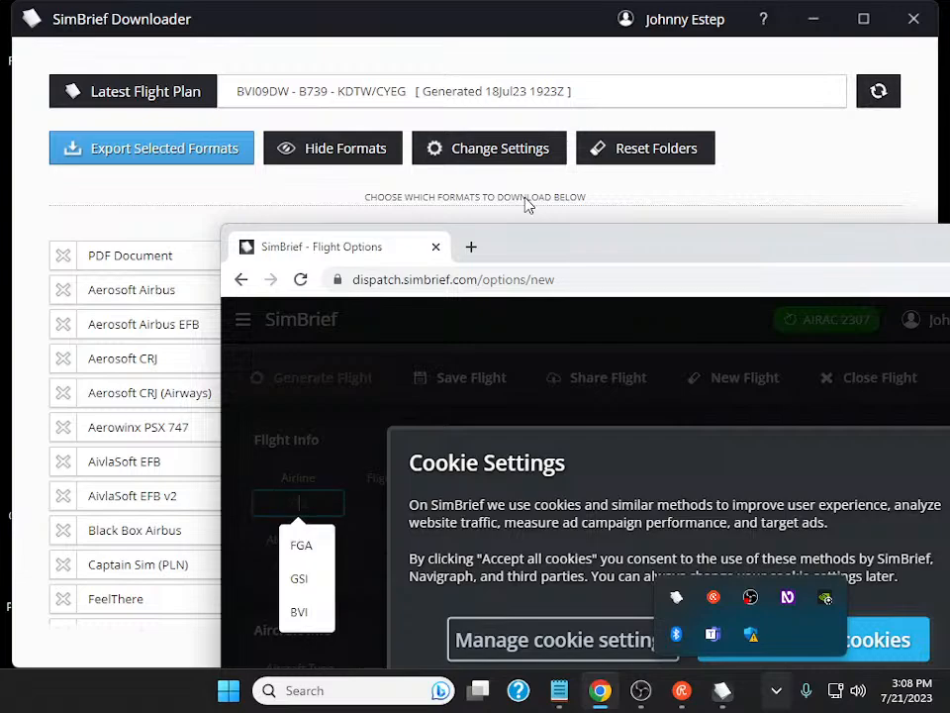
- Set the new flight's airline to BVI and its departure airport to KDTW
{"action": "type", "text": "BV"}
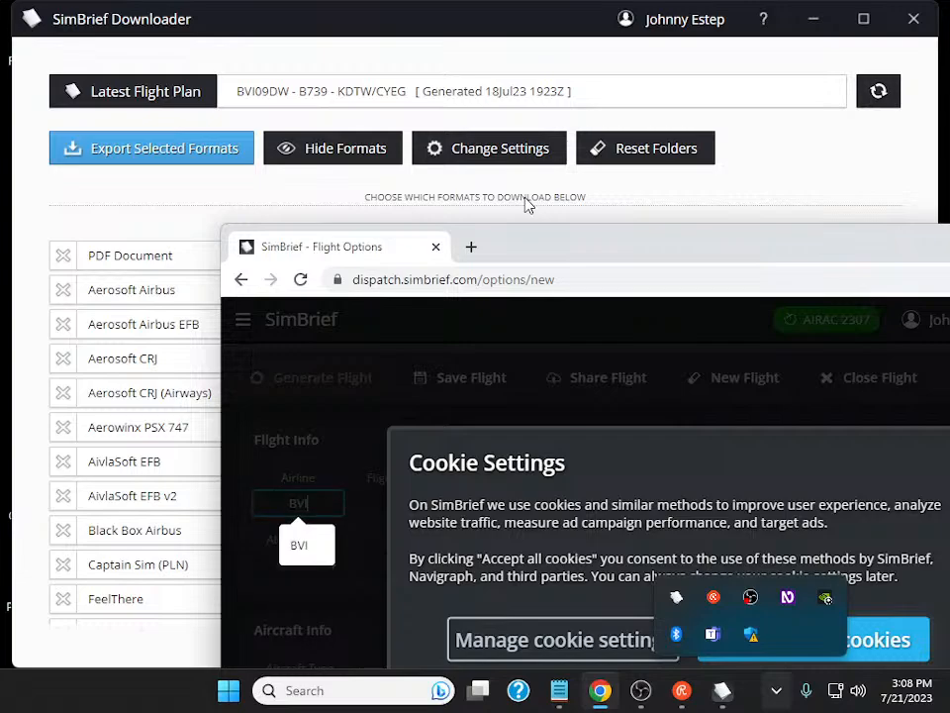
{"action": "type", "text": "I"}
{"action": "key", "text": "Tab"}
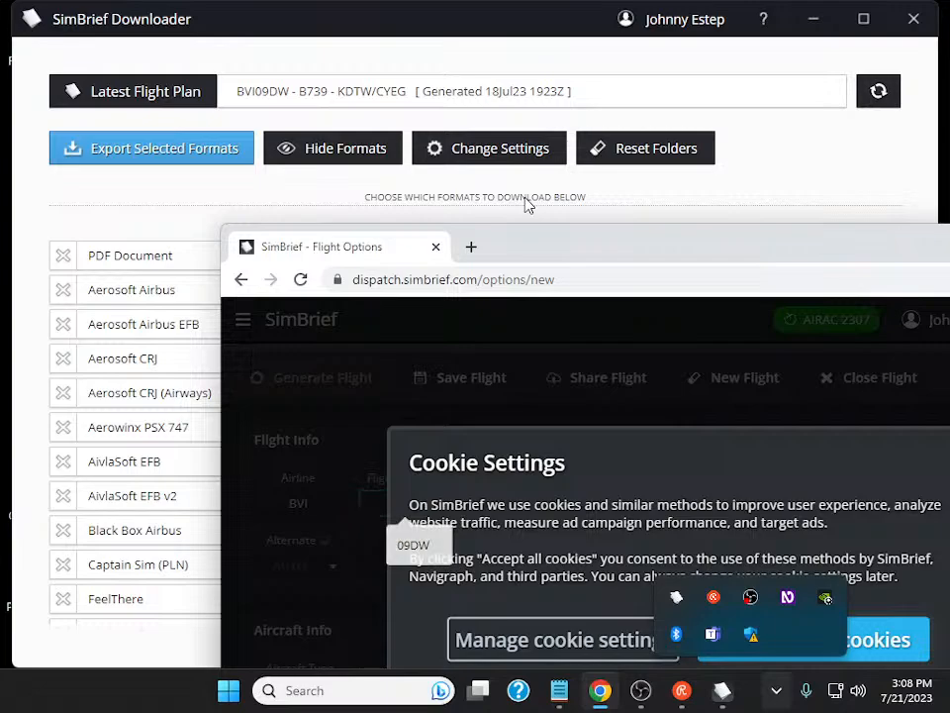
{"action": "key", "text": "Tab"}
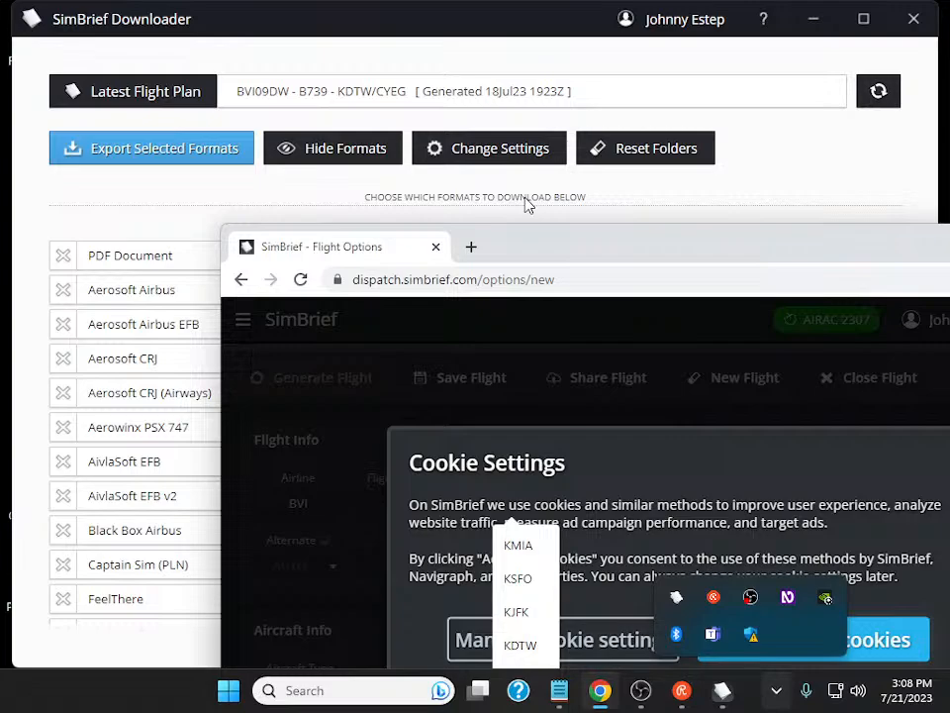
{"action": "type", "text": "kd"}
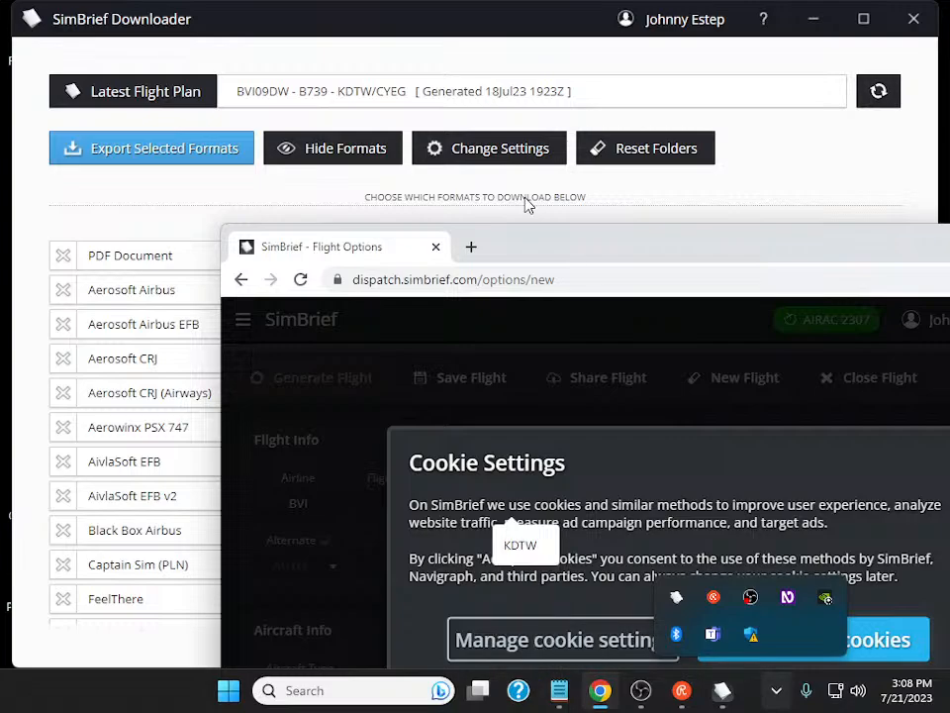
{"action": "key", "text": "Tab"}
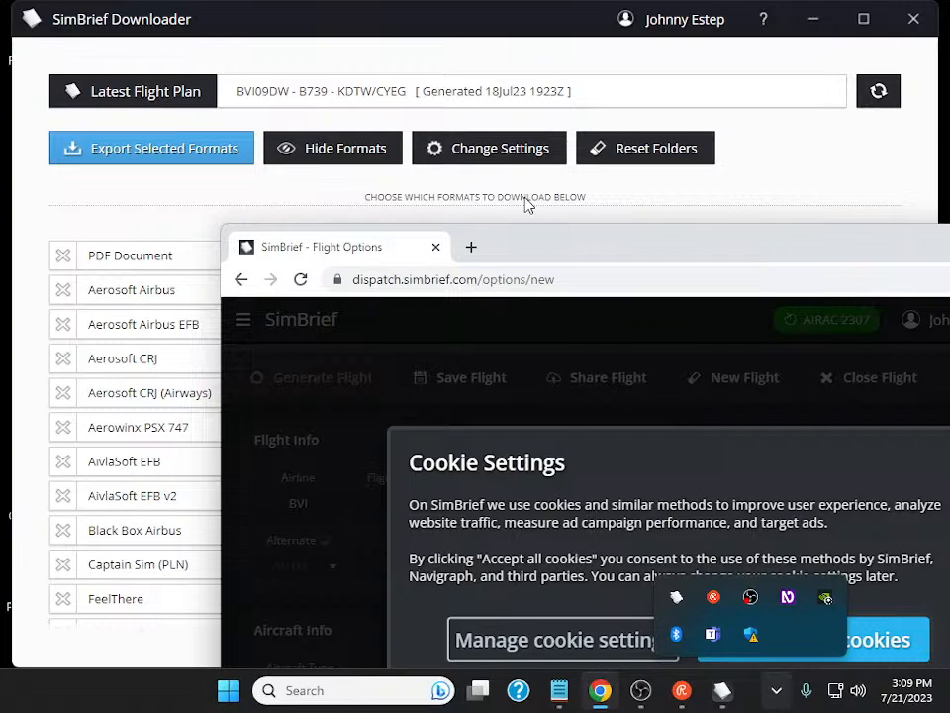
- Choose the B737-900 (B739) as the aircraft type for the new flight
{"action": "key", "text": "alt+Down"}
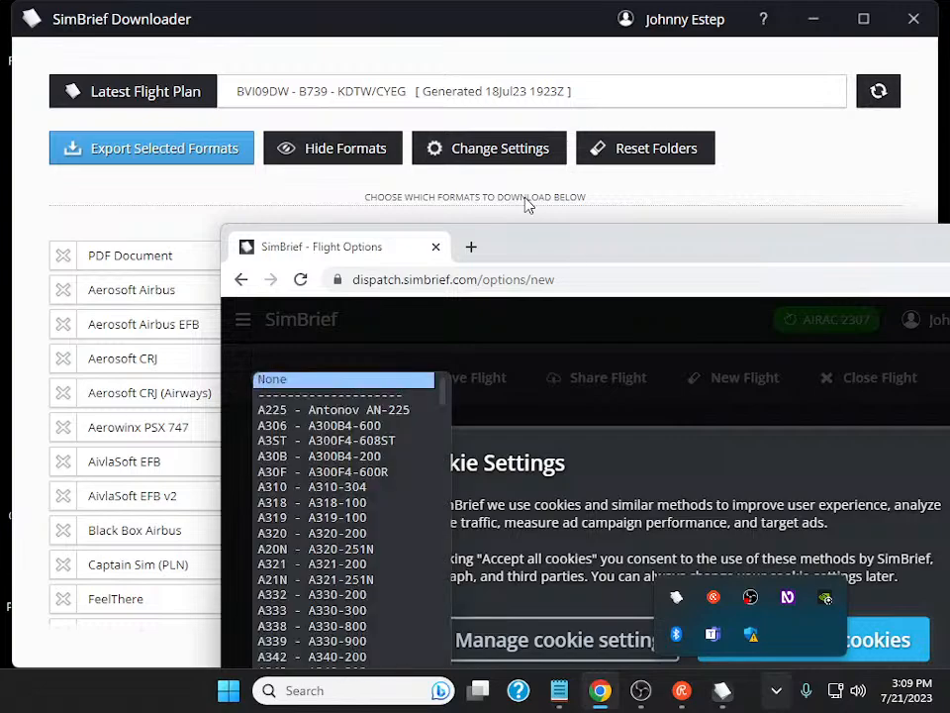
{"action": "key", "text": "Down"}
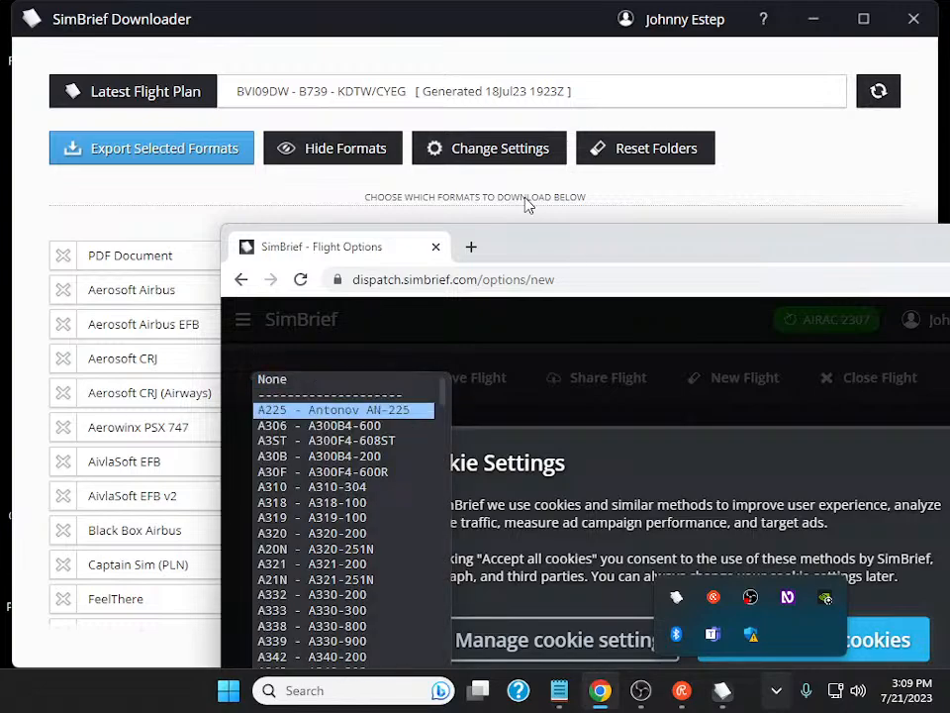
{"action": "key", "text": "b"}
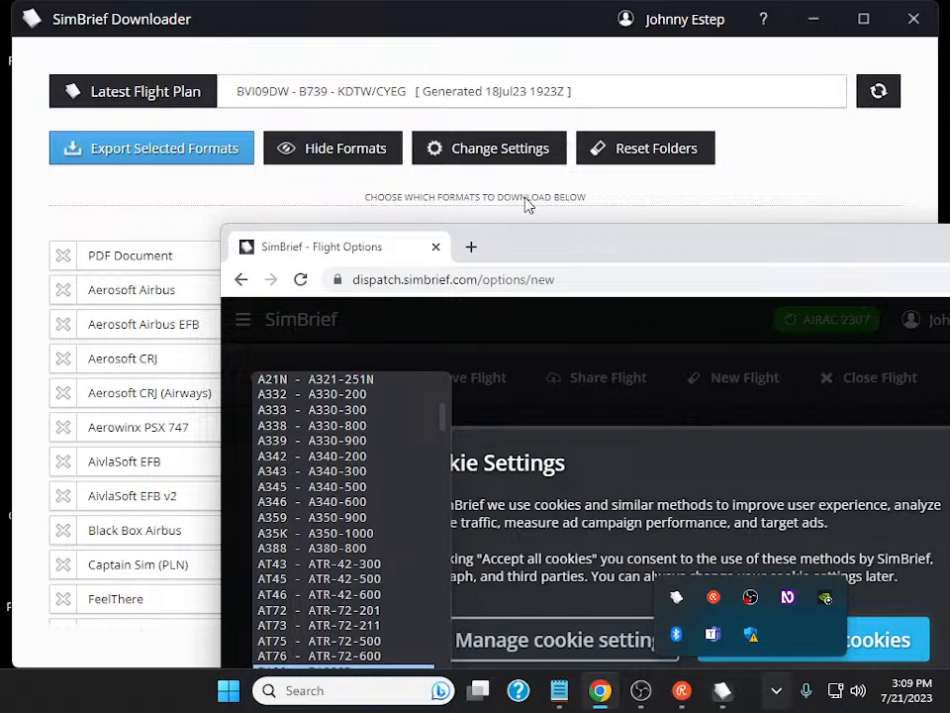
{"action": "key", "text": "Page_Down"}
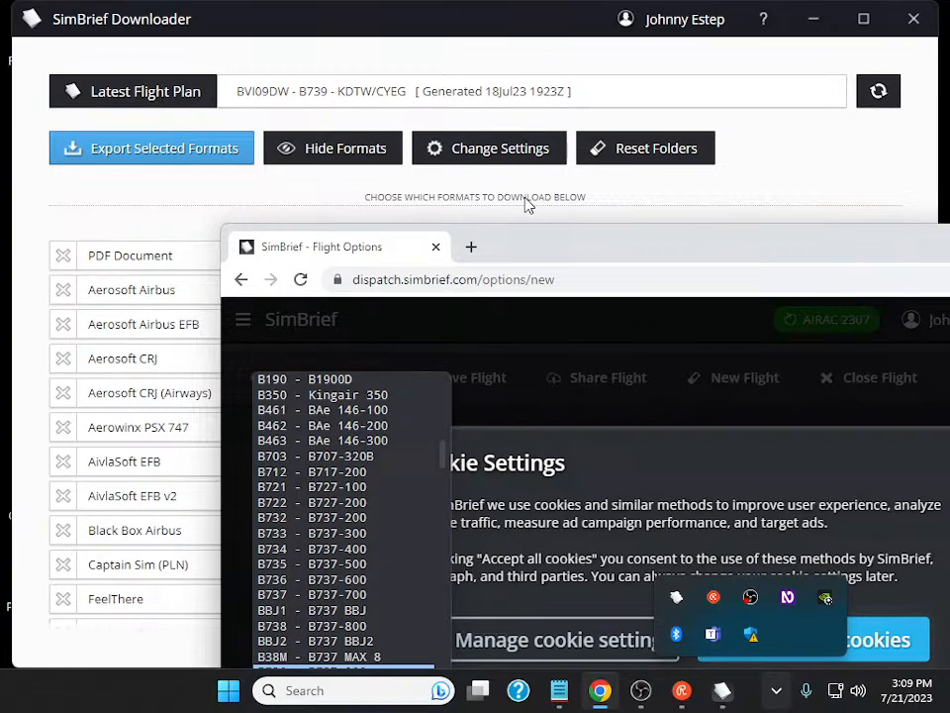
{"action": "key", "text": "Return"}
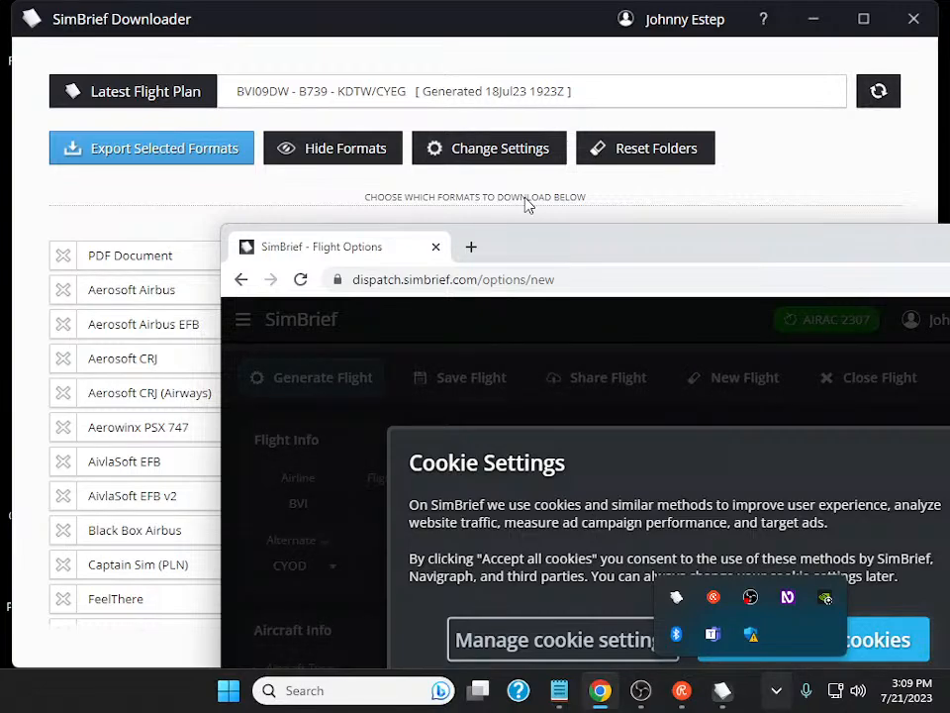
- Choose the second PMDG (MSFS) - ER 2 Aux Tanks option, credited to Awemeter, as the flight's airframe
{"action": "key", "text": "alt+Down"}
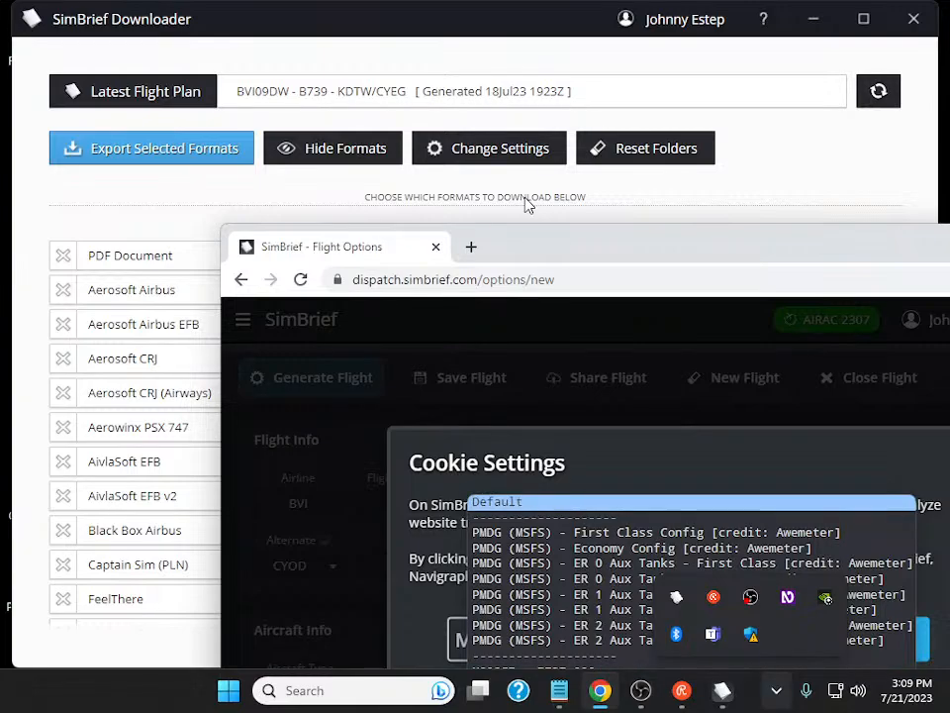
{"action": "key", "text": "Down"}
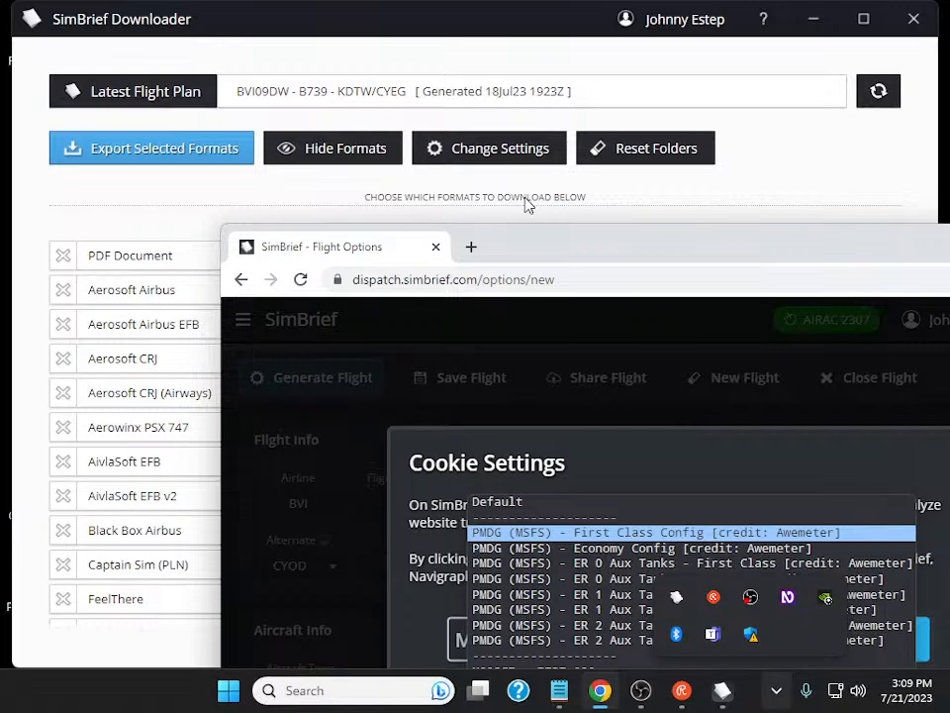
{"action": "key", "text": "Down"}
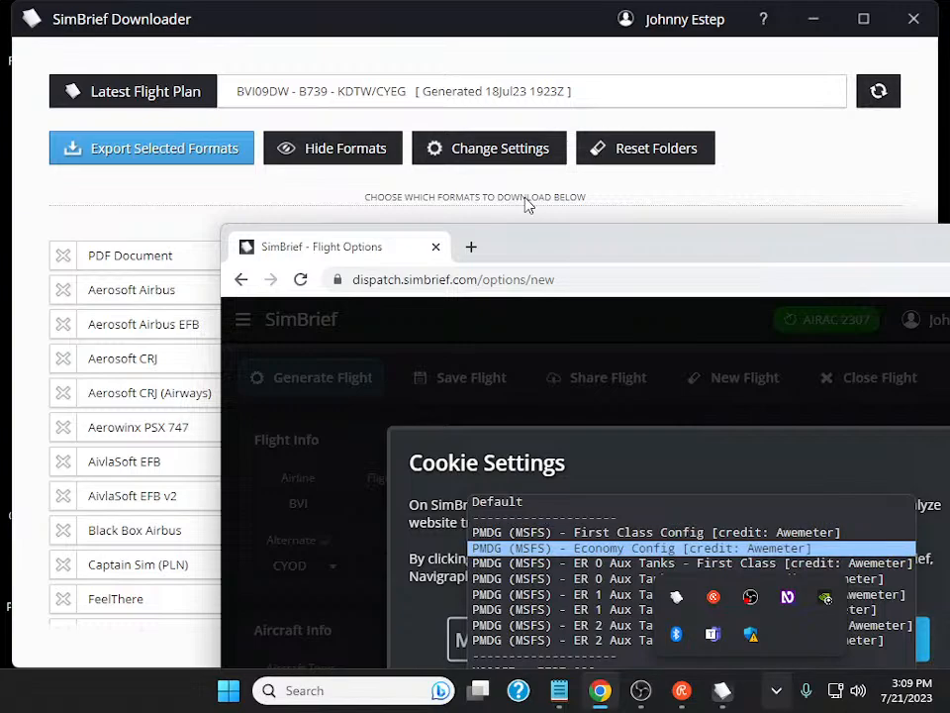
{"action": "key", "text": "Down"}
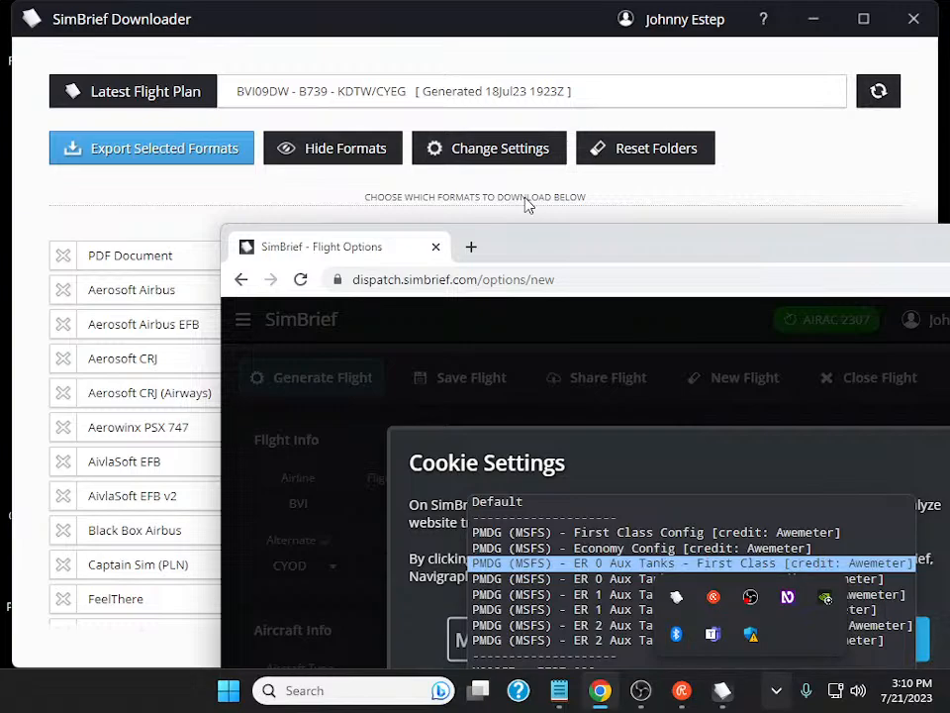
{"action": "key", "text": "Up"}
{"action": "key", "text": "Down"}
{"action": "key", "text": "Down"}
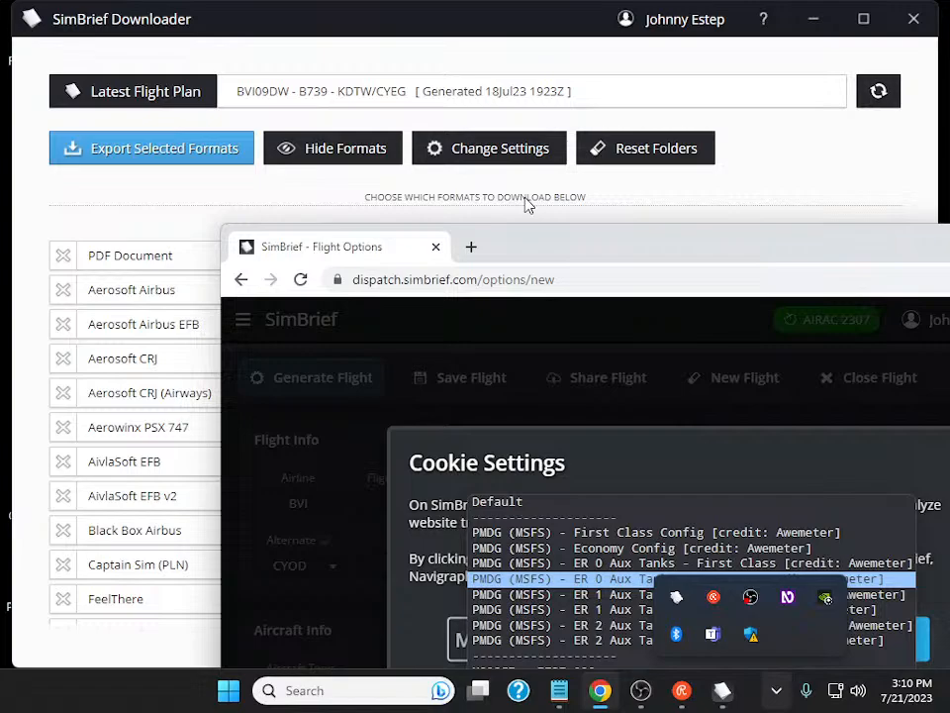
{"action": "key", "text": "Up"}
{"action": "key", "text": "Down"}
{"action": "key", "text": "Down"}
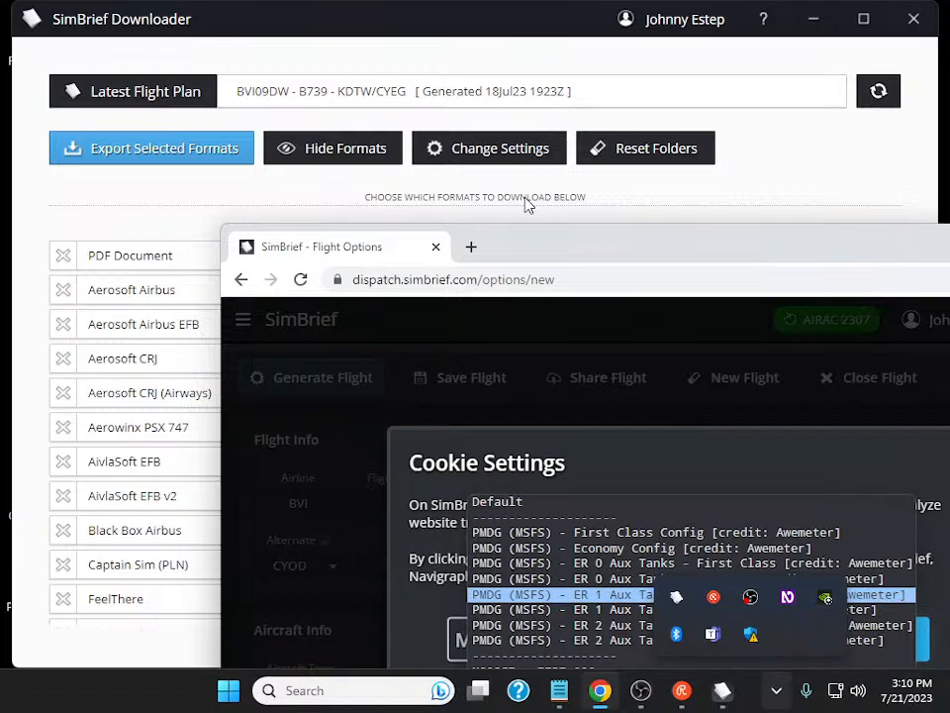
{"action": "key", "text": "Up"}
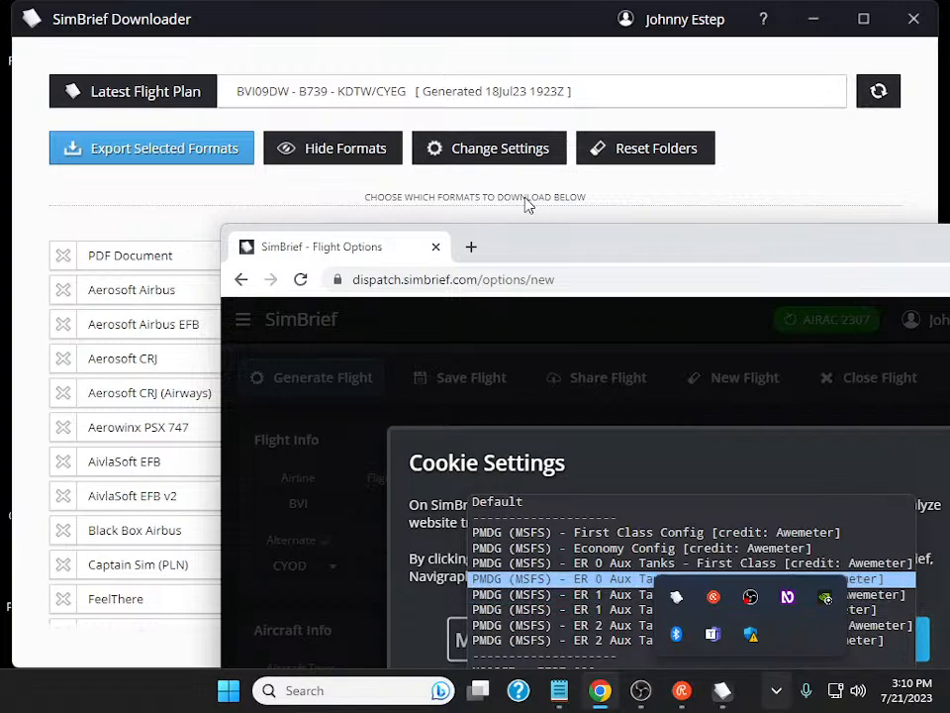
{"action": "key", "text": "Down"}
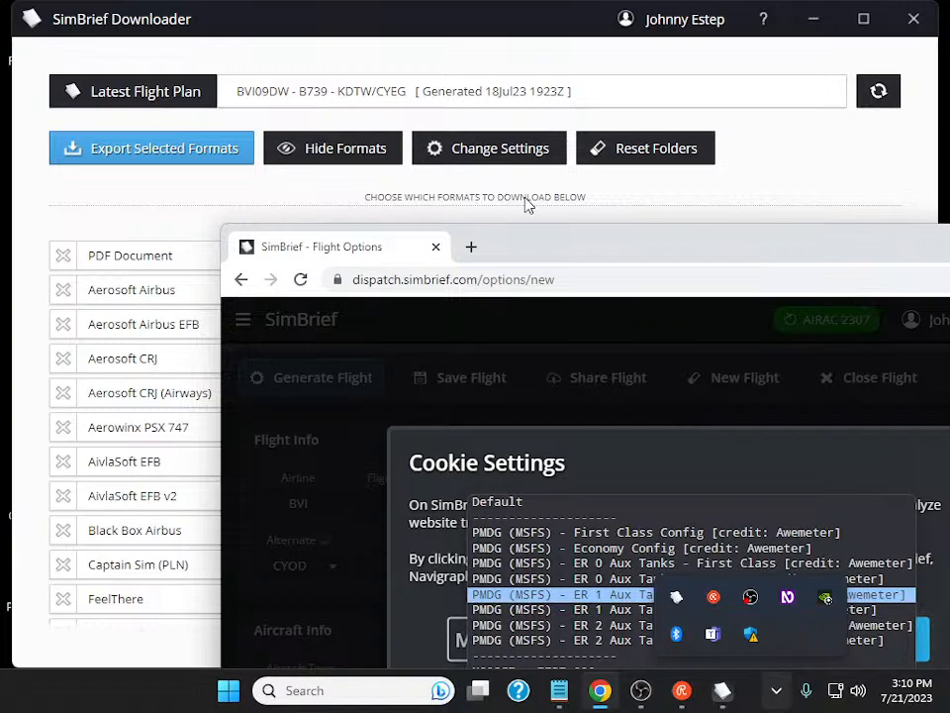
{"action": "key", "text": "Up"}
{"action": "key", "text": "Down"}
{"action": "key", "text": "Down"}
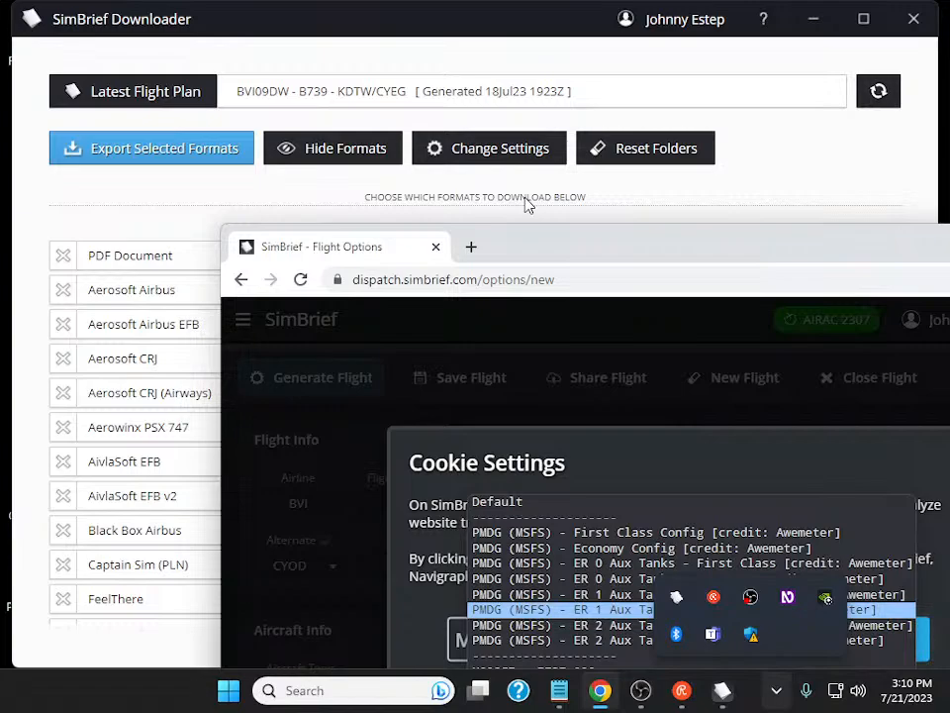
{"action": "key", "text": "Down"}
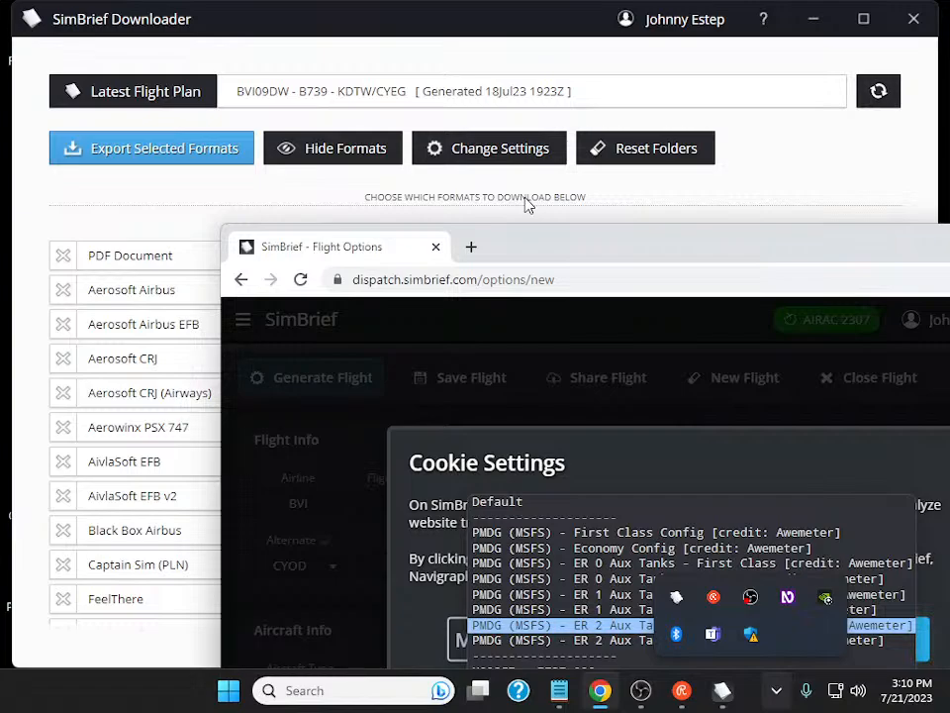
{"action": "key", "text": "Down"}
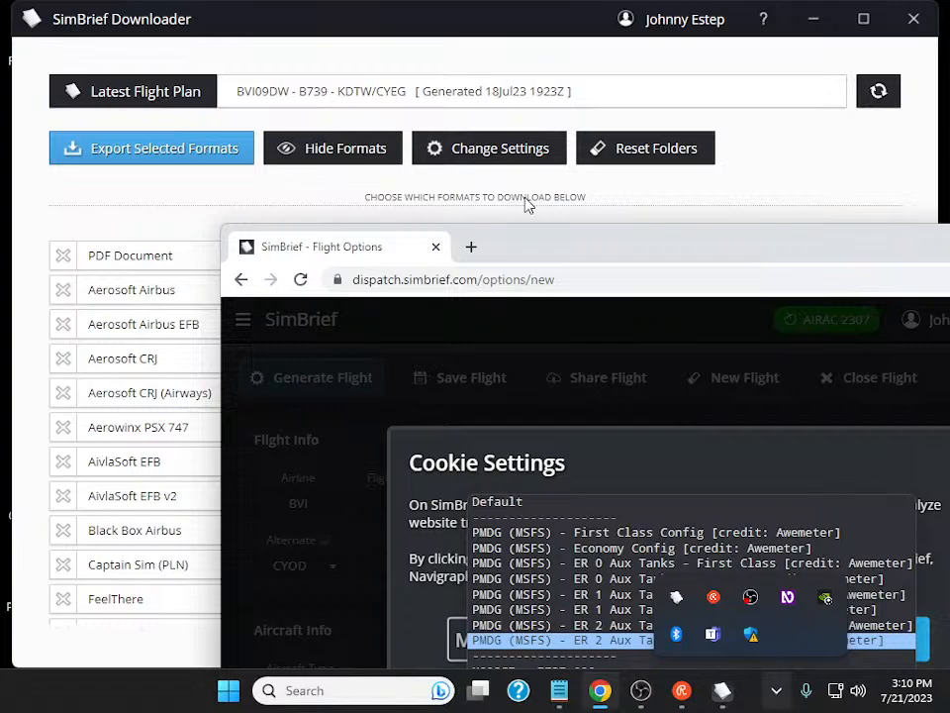
{"action": "key", "text": "Down"}
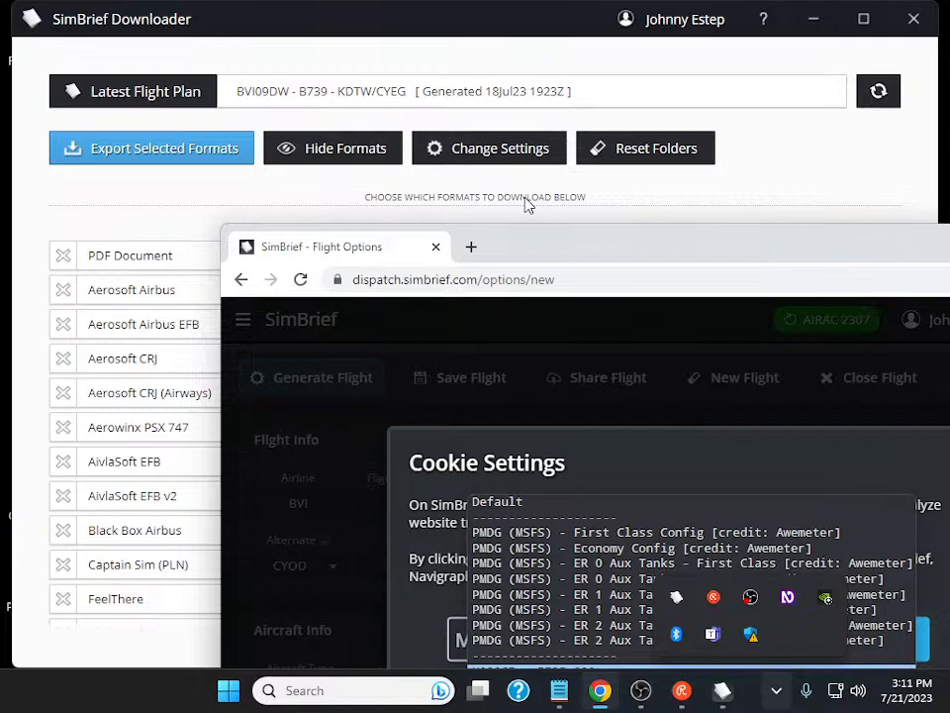
{"action": "key", "text": "Up"}
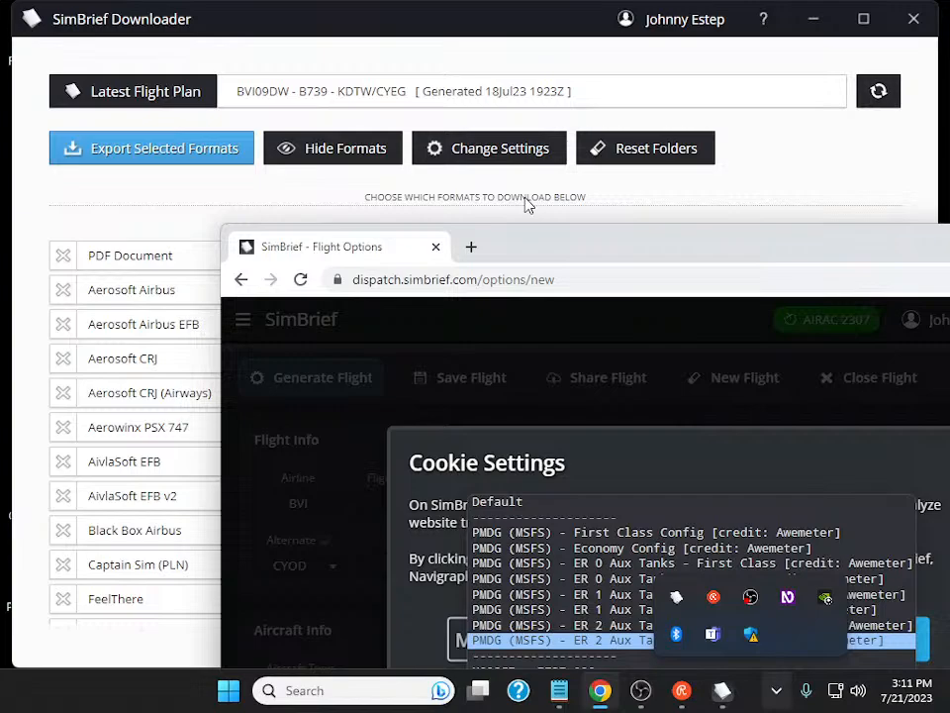
{"action": "key", "text": "Return"}
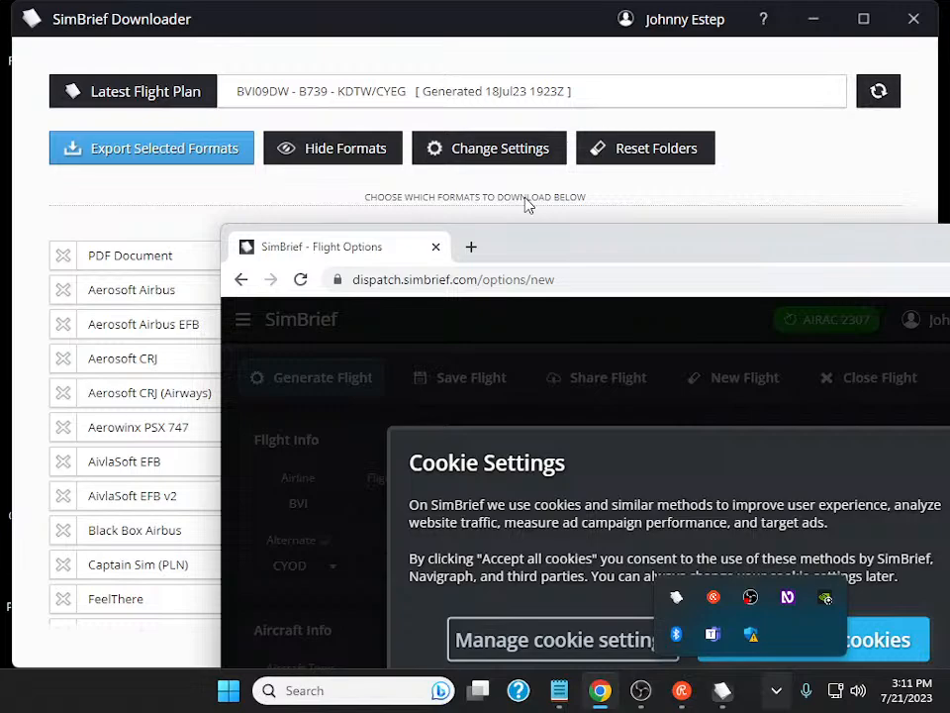
{"action": "key", "text": "Tab"}
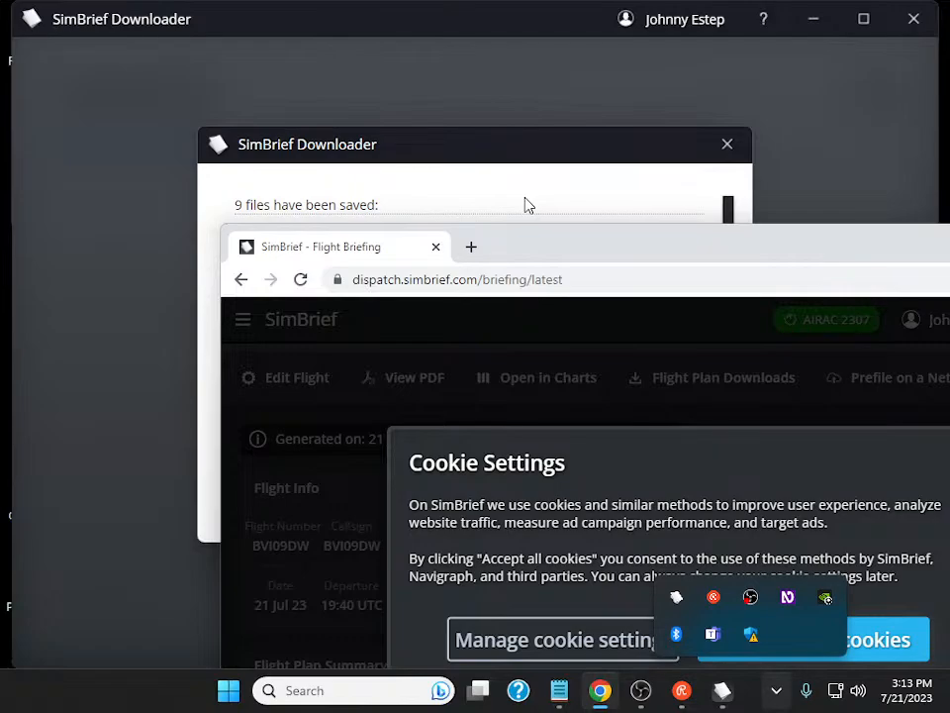
- Switch to latest bvi flight.txt in Notepad and check its altitude and cruise lines against the SimBrief flight briefing
{"action": "key", "text": "alt+Tab"}
{"action": "key", "text": "alt+Tab"}
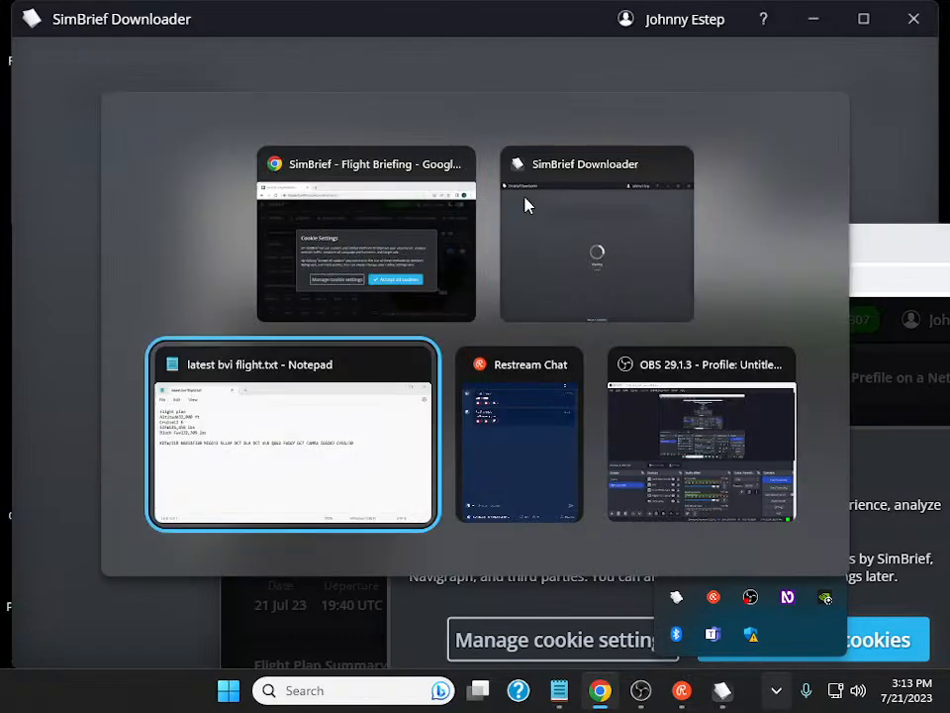
{"action": "key", "text": "Down"}
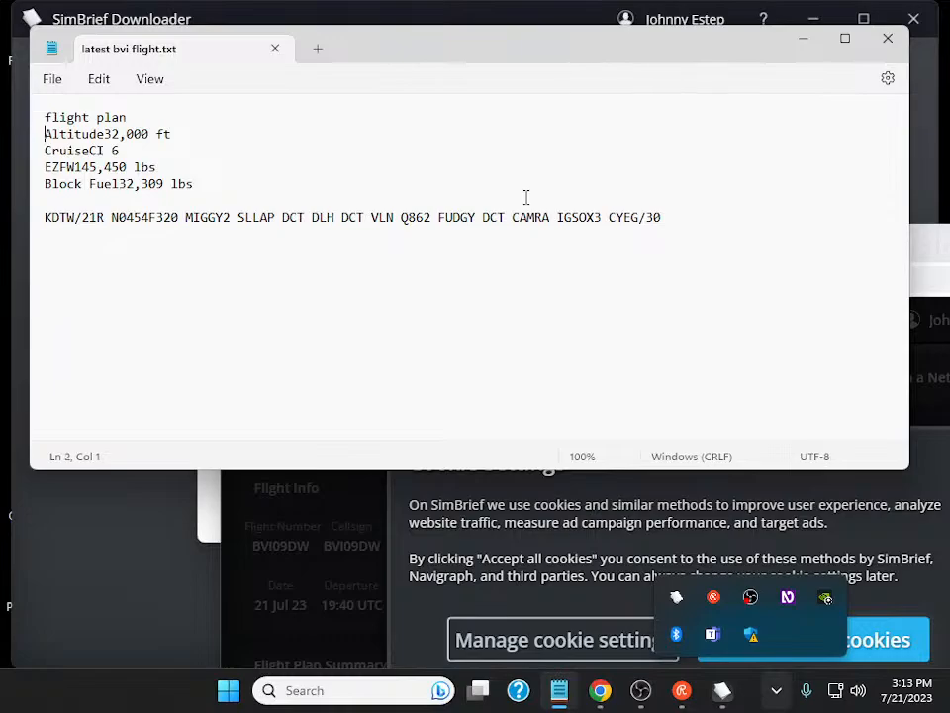
{"action": "key", "text": "Down"}
{"action": "key", "text": "alt+Tab"}
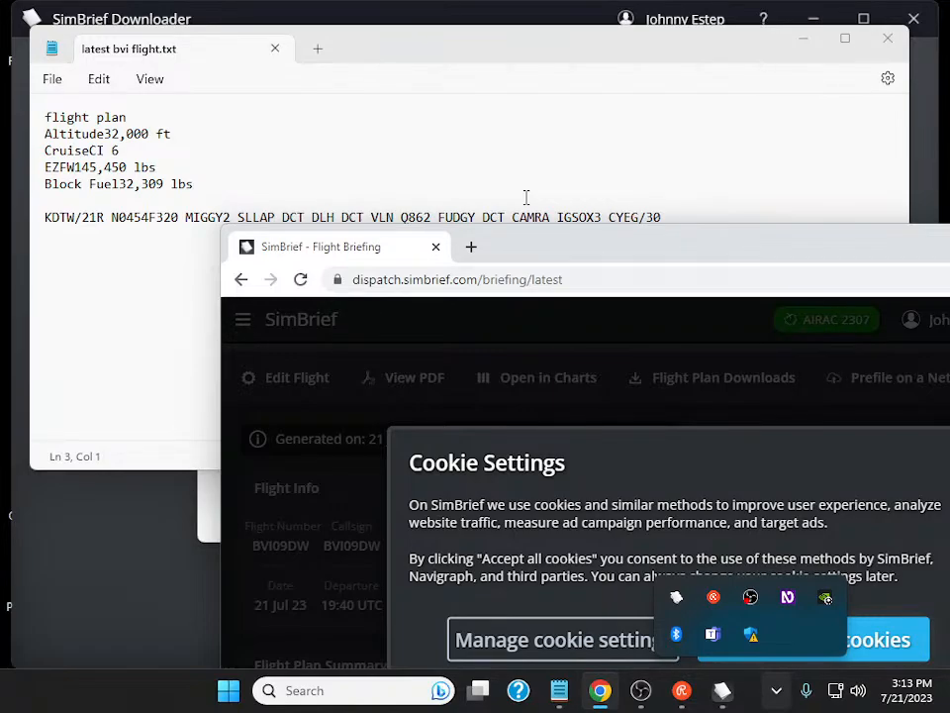
{"action": "key", "text": "alt+Tab"}
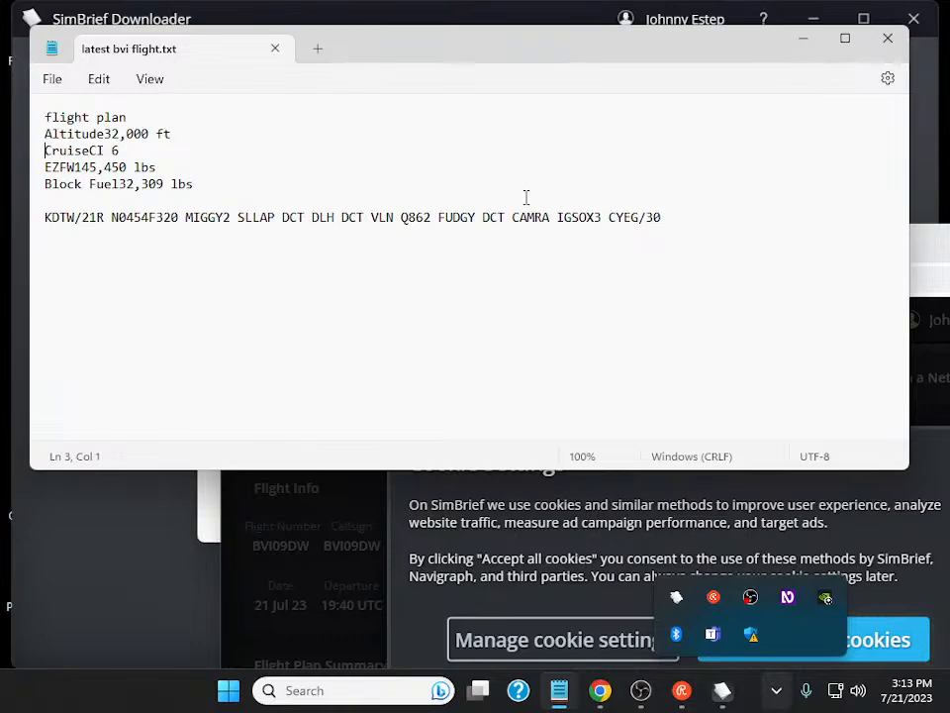
- Replace the Cruise line in the flight notes with "CruiseCI 5"
{"action": "key", "text": "shift+Down"}
{"action": "key", "text": "Delete"}
{"action": "key", "text": "Up"}
{"action": "key", "text": "Down"}
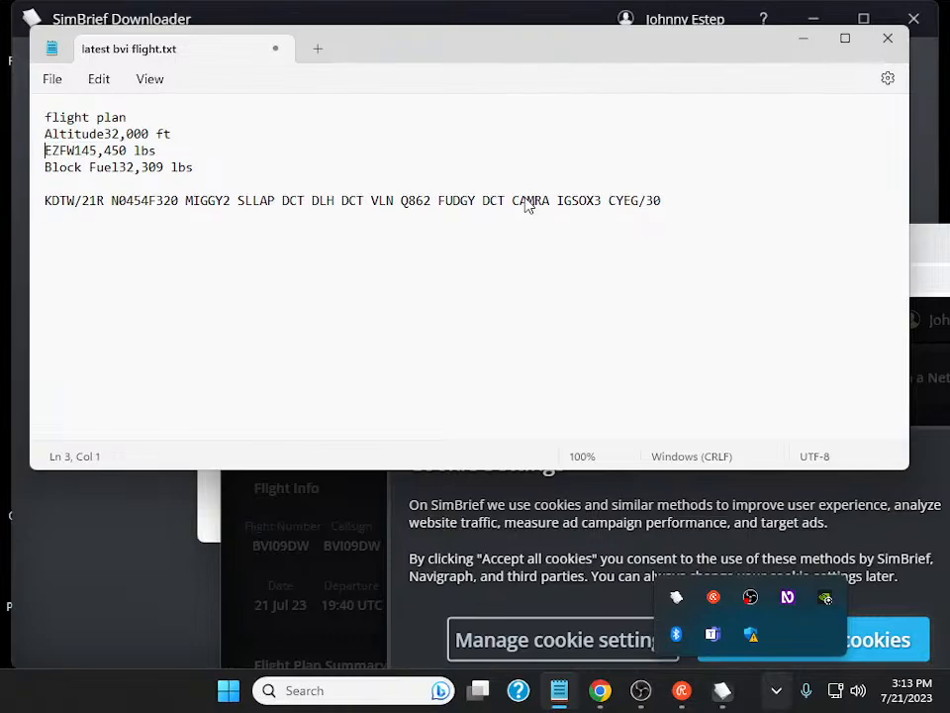
{"action": "key", "text": "Return"}
{"action": "key", "text": "Up"}
{"action": "type", "text": "CruiseCI 5"}
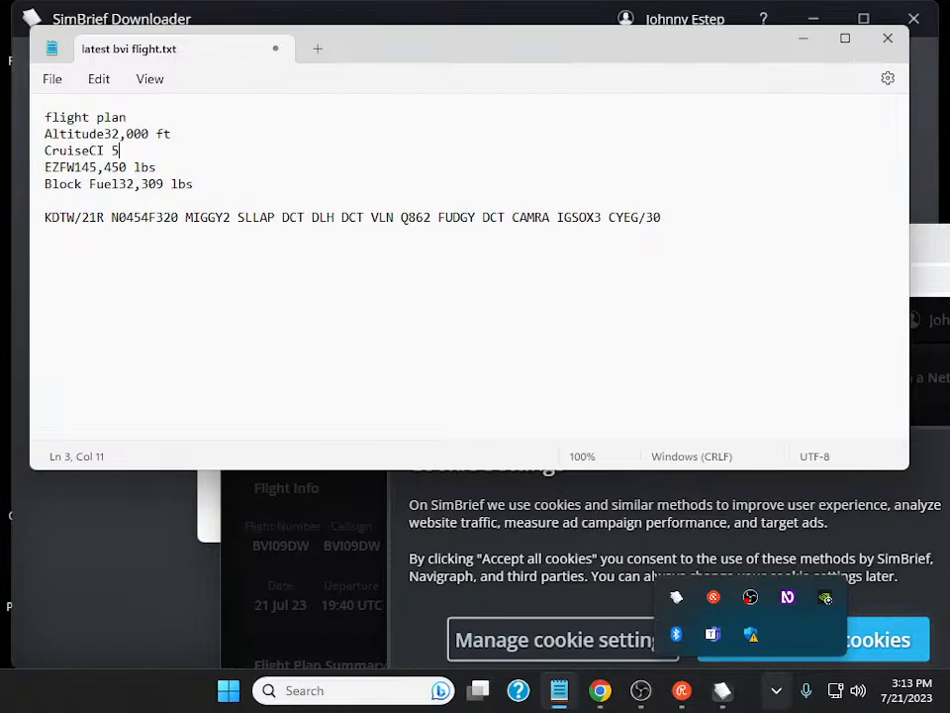
- Look up the EZFW value in the SimBrief flight briefing and return to the EZFW line of the Notepad notes
{"action": "key", "text": "Up"}
{"action": "key", "text": "Down"}
{"action": "key", "text": "Down"}
{"action": "key", "text": "alt+Tab"}
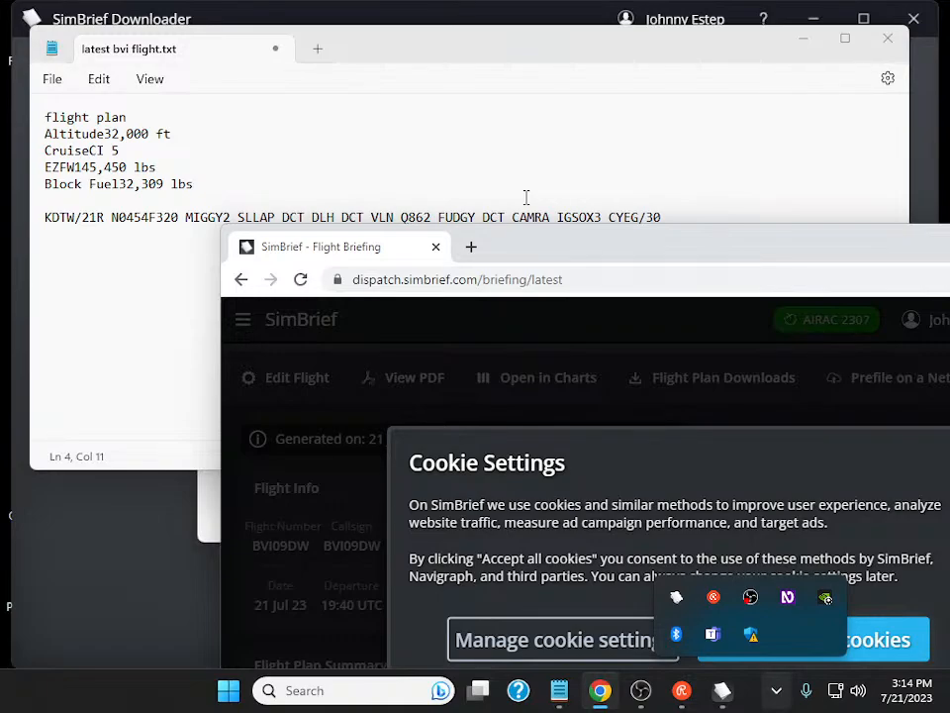
{"action": "key", "text": "Down"}
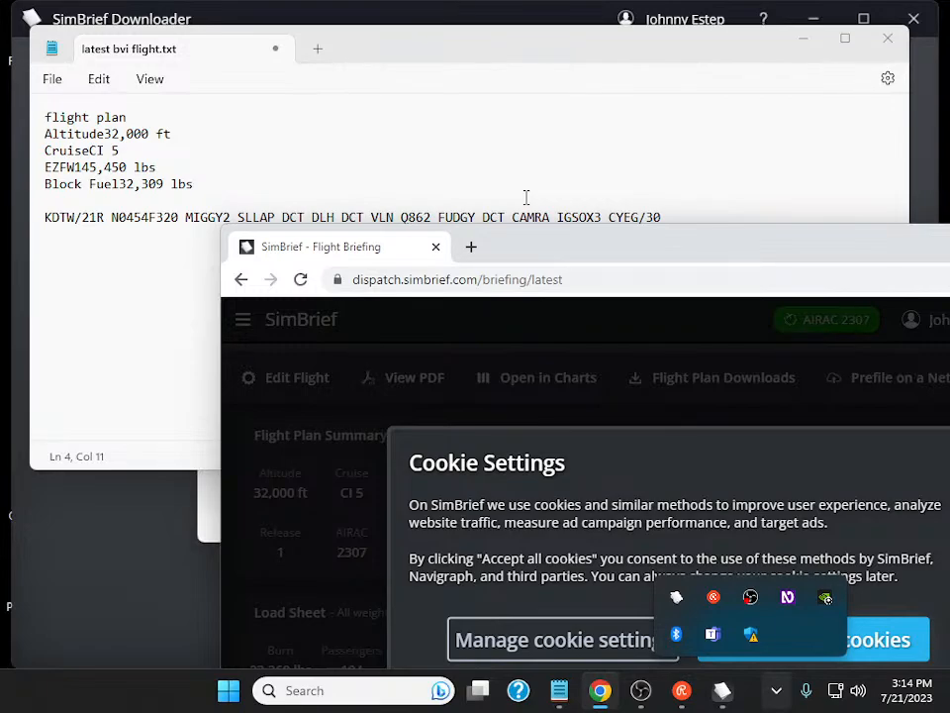
{"action": "key", "text": "alt+Tab"}
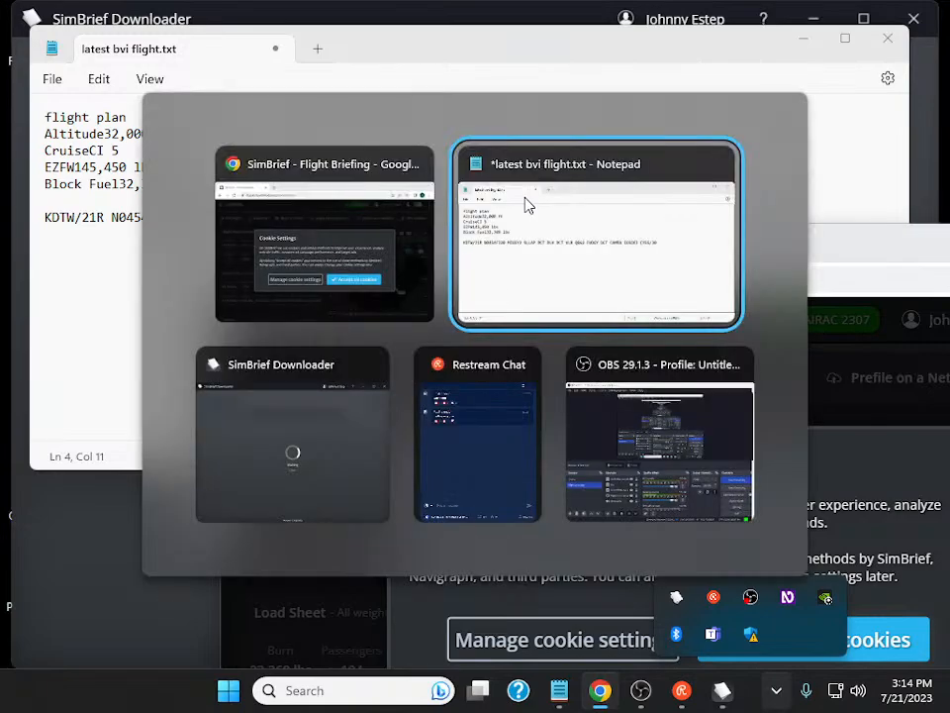
{"action": "key", "text": "Up"}
{"action": "key", "text": "Down"}
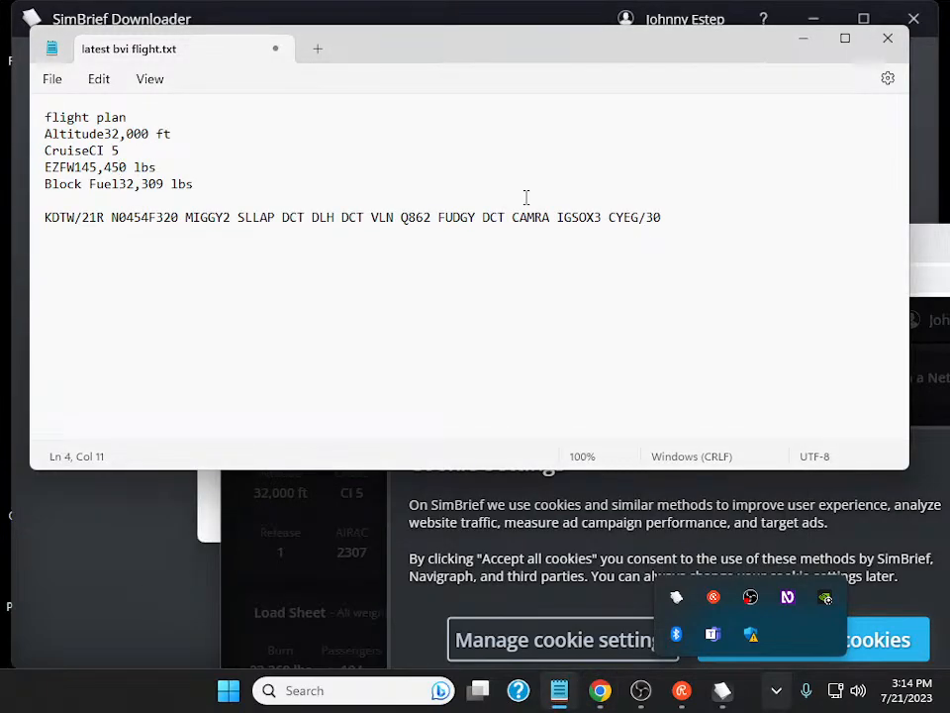
- Delete the outdated EZFW line from the flight notes
{"action": "key", "text": "Up"}
{"action": "key", "text": "Down"}
{"action": "key", "text": "Left"}
{"action": "key", "text": "Left"}
{"action": "key", "text": "Left"}
{"action": "key", "text": "Left"}
{"action": "key", "text": "Home"}
{"action": "key", "text": "Left"}
{"action": "key", "text": "Right"}
{"action": "key", "text": "shift+Down"}
{"action": "key", "text": "BackSpace"}
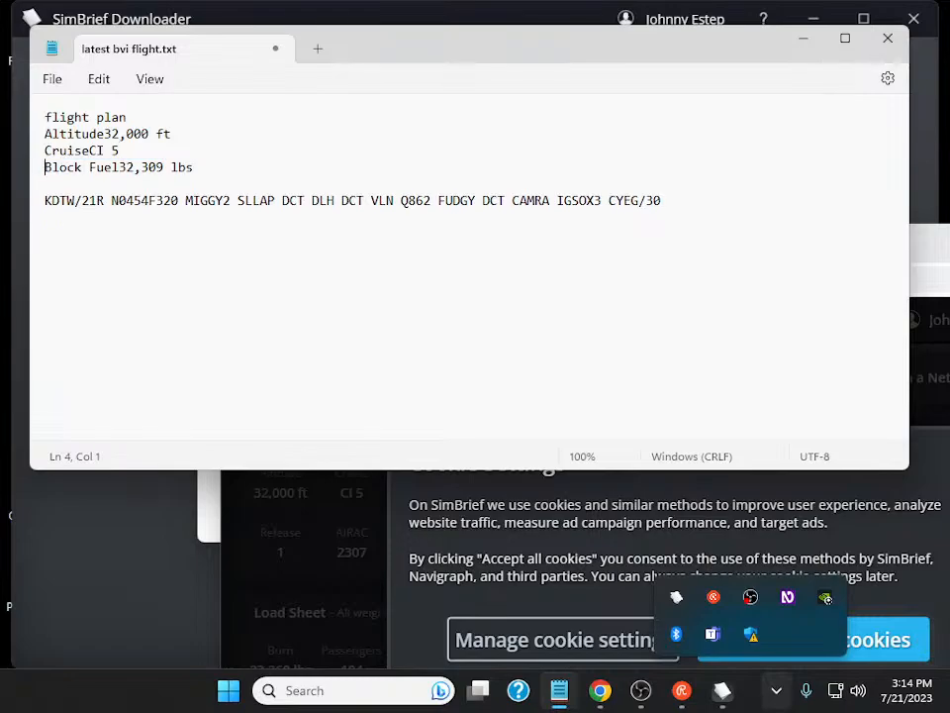
- Insert a new line "EZFW146,930 lbs" between the Cruise and Block Fuel lines
{"action": "key", "text": "Up"}
{"action": "key", "text": "Down"}
{"action": "key", "text": "Right"}
{"action": "key", "text": "Left"}
{"action": "key", "text": "Return"}
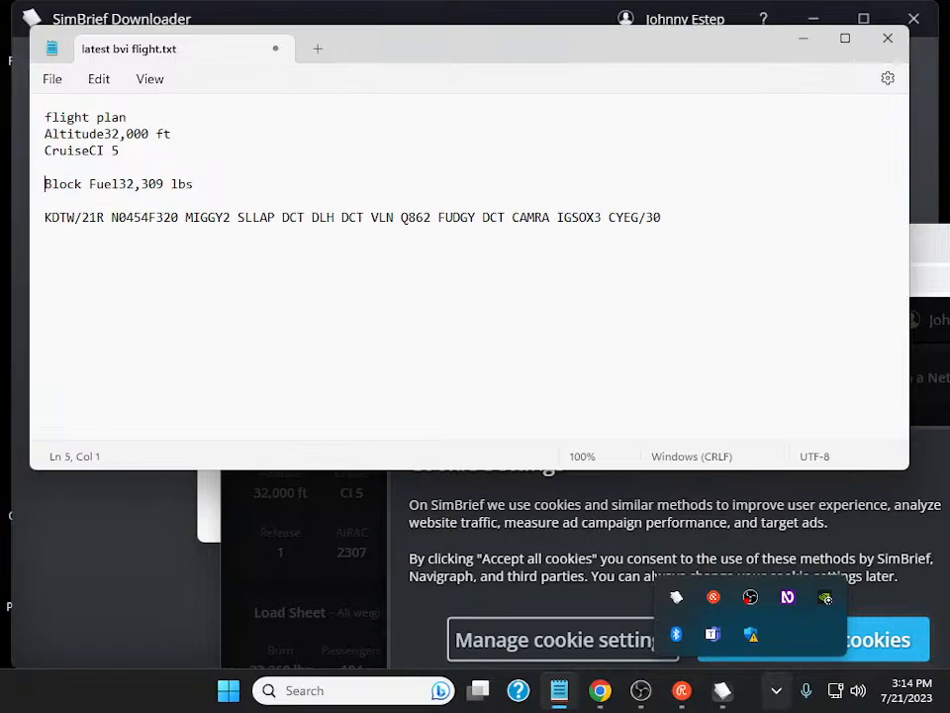
{"action": "key", "text": "Up"}
{"action": "type", "text": "EZFW146,930 lbs"}
{"action": "left_click", "coordinate": [133, 168]}
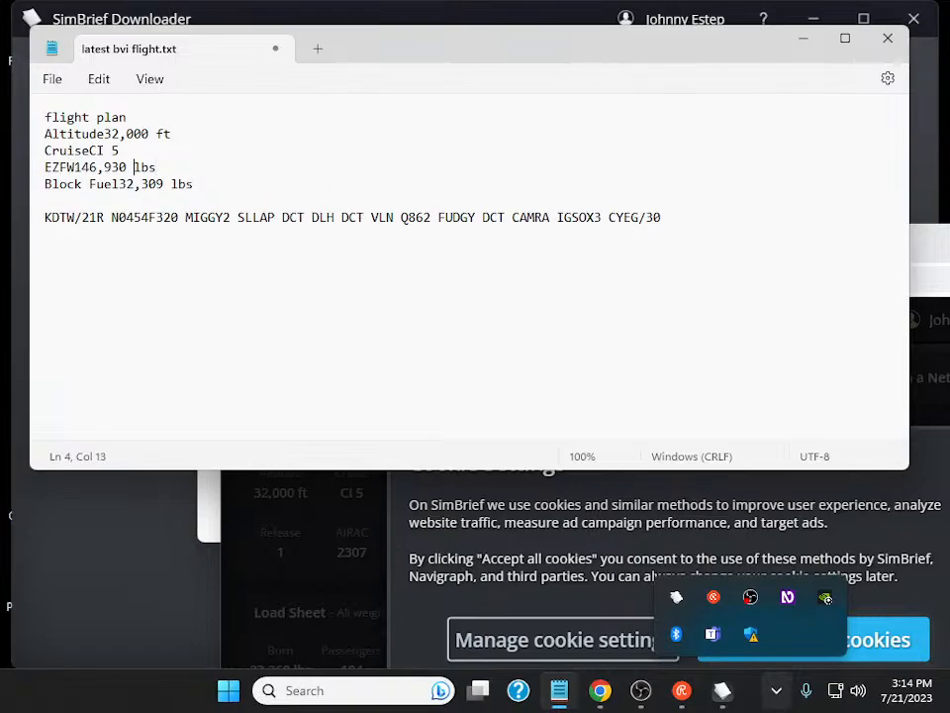
- Look up the block fuel in the SimBrief flight briefing and return to the Block Fuel line of the Notepad notes
{"action": "key", "text": "Left"}
{"action": "key", "text": "Left"}
{"action": "key", "text": "Left"}
{"action": "key", "text": "Left"}
{"action": "key", "text": "Left"}
{"action": "key", "text": "Left"}
{"action": "key", "text": "Left"}
{"action": "key", "text": "Left"}
{"action": "key", "text": "Left"}
{"action": "key", "text": "Left"}
{"action": "key", "text": "Left"}
{"action": "key", "text": "Left"}
{"action": "key", "text": "Down"}
{"action": "key", "text": "alt+Tab"}
{"action": "left_click", "coordinate": [526, 203]}
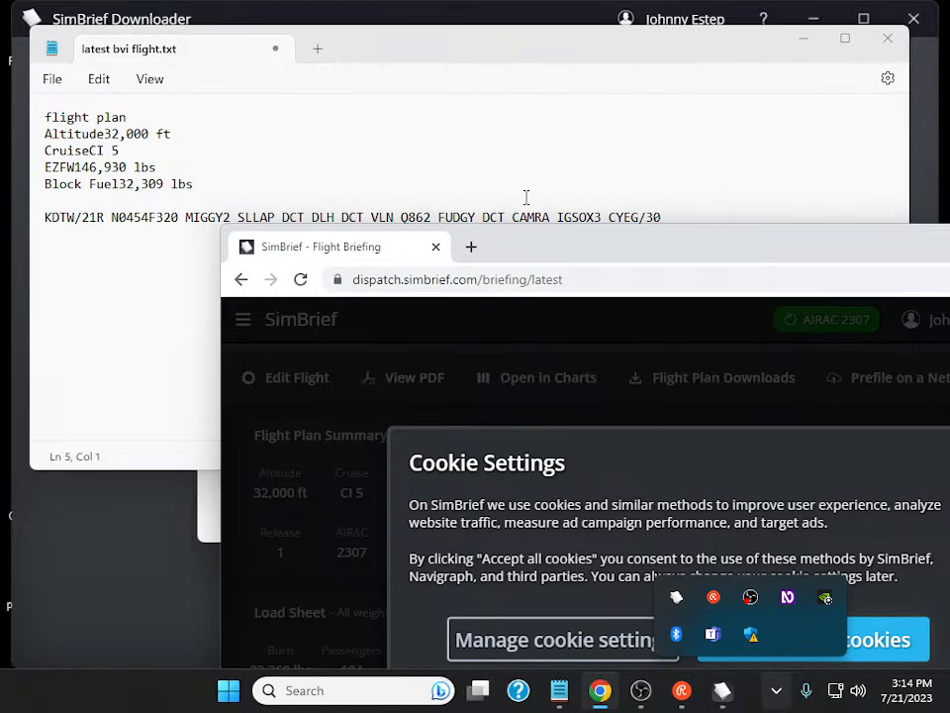
{"action": "key", "text": "alt+Tab"}
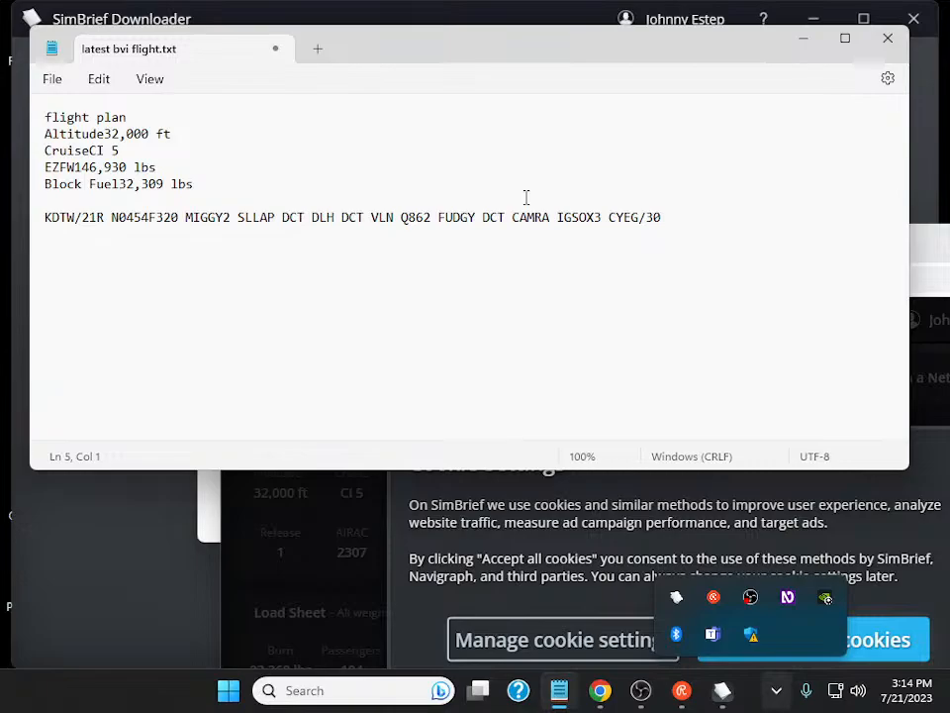
- Delete the outdated Block Fuel line from the flight notes
{"action": "key", "text": "Up"}
{"action": "key", "text": "Down"}
{"action": "key", "text": "Right"}
{"action": "key", "text": "Left"}
{"action": "key", "text": "shift+Down"}
{"action": "key", "text": "Delete"}
{"action": "key", "text": "Up"}
{"action": "key", "text": "Down"}
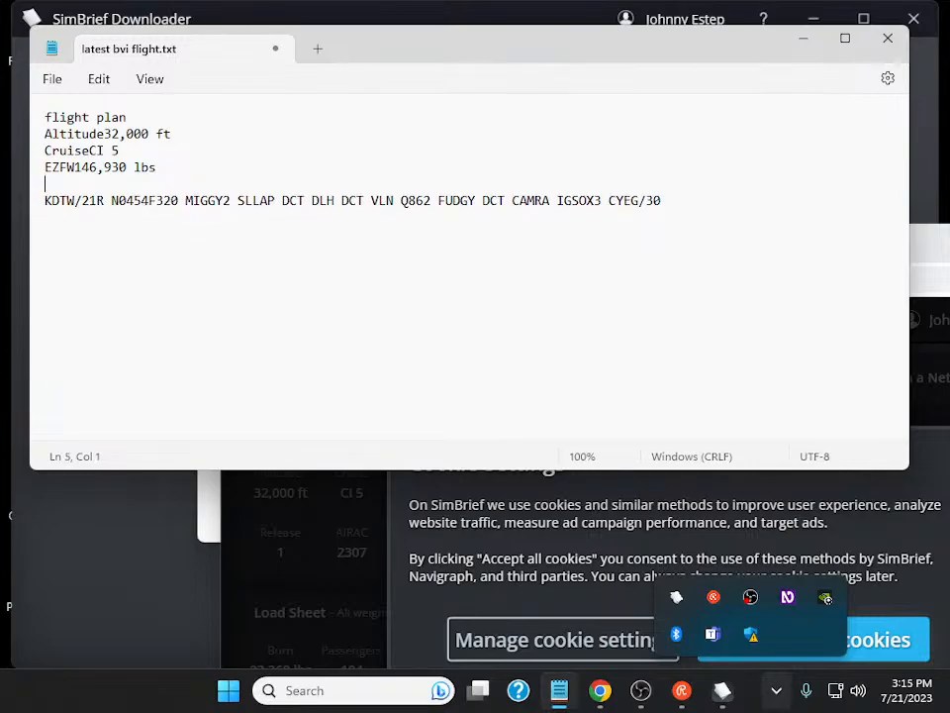
- Enter "Block Fuel31,918 lbs" below the EZFW line, keeping a blank line above the route
{"action": "key", "text": "Up"}
{"action": "key", "text": "Down"}
{"action": "type", "text": "Block Fuel31,918 lbs"}
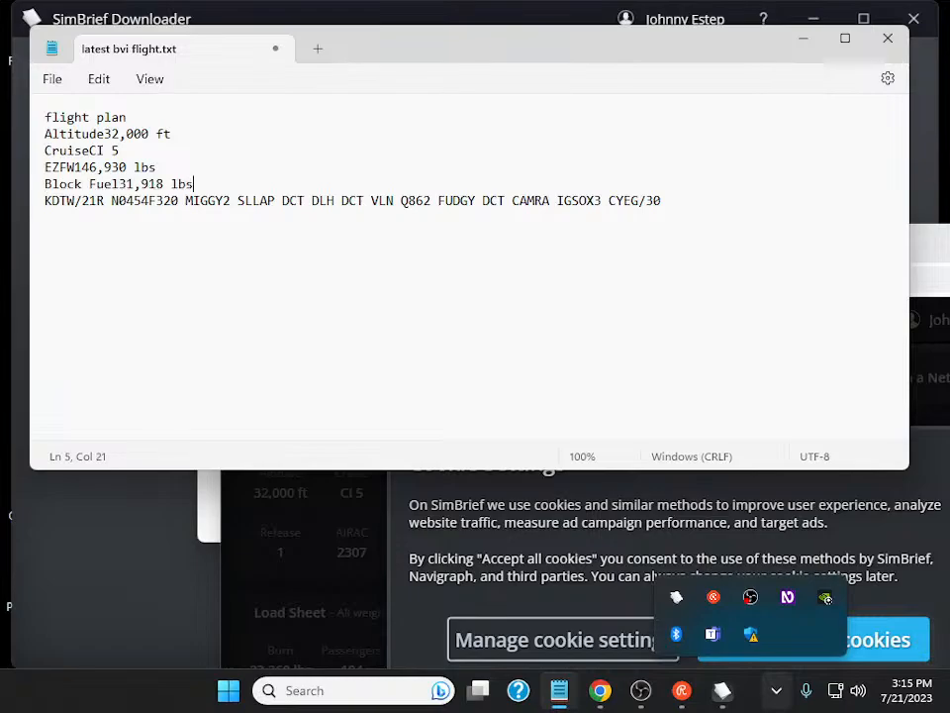
{"action": "key", "text": "Return"}
{"action": "key", "text": "Up"}
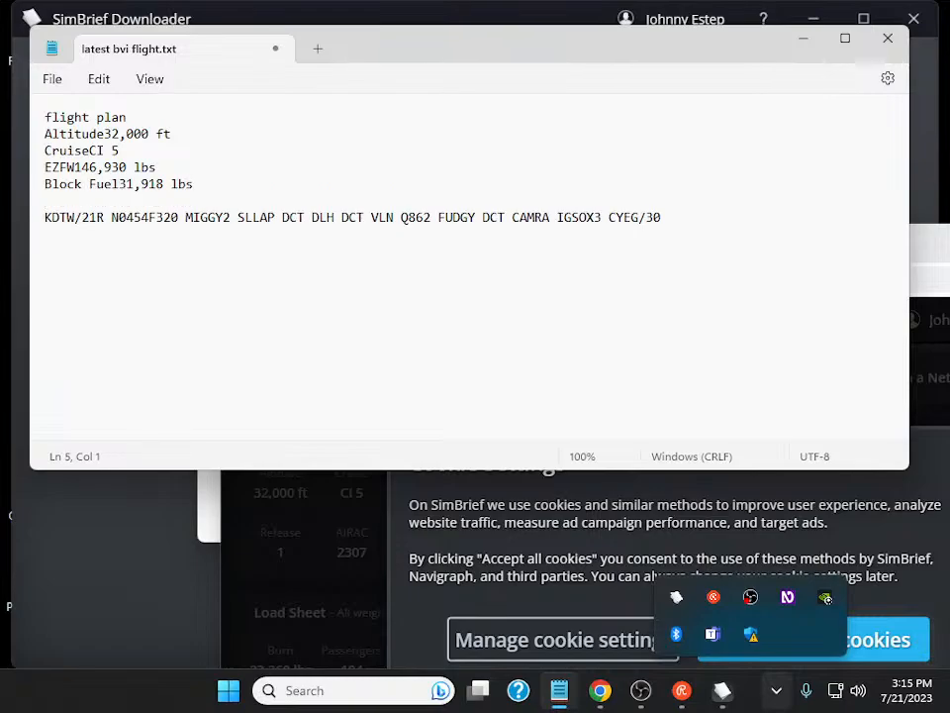
{"action": "key", "text": "Down"}
{"action": "left_click", "coordinate": [45, 216]}
{"action": "key", "text": "Up"}
- Look up the route in the SimBrief flight briefing and return to the Notepad flight notes
{"action": "key", "text": "alt+Tab"}
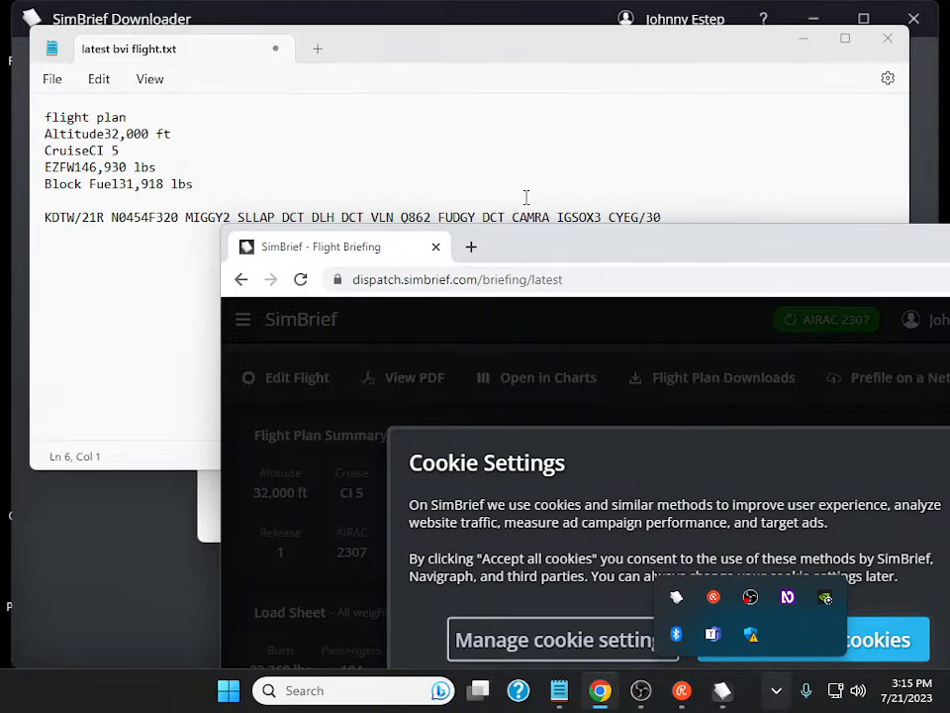
{"action": "key", "text": "Down"}
{"action": "key", "text": "Down"}
{"action": "key", "text": "Down"}
{"action": "key", "text": "Down"}
{"action": "key", "text": "Down"}
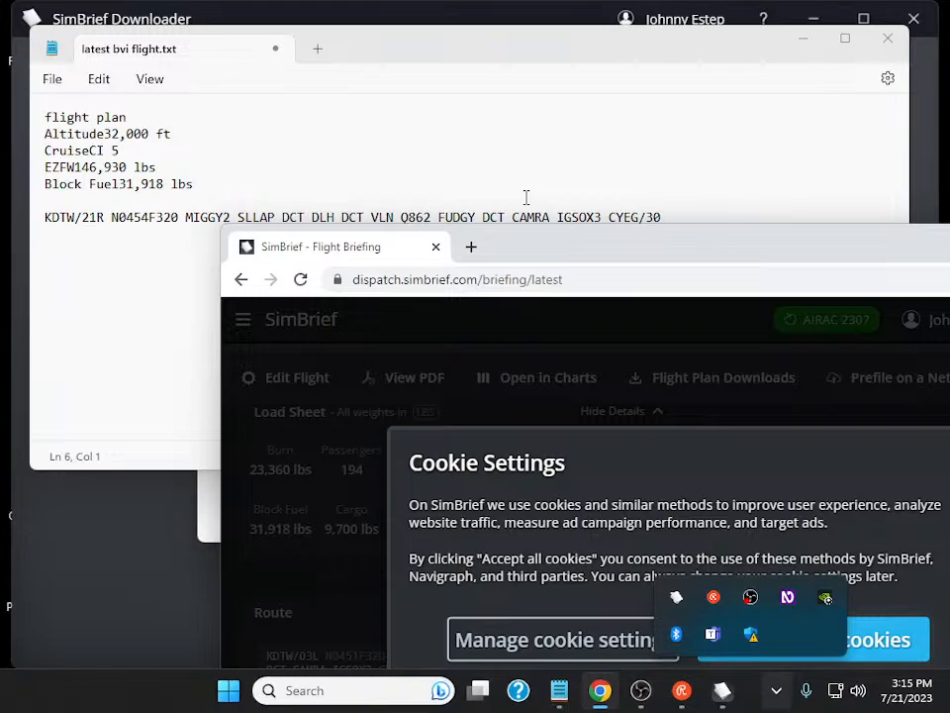
{"action": "left_click", "coordinate": [526, 197]}
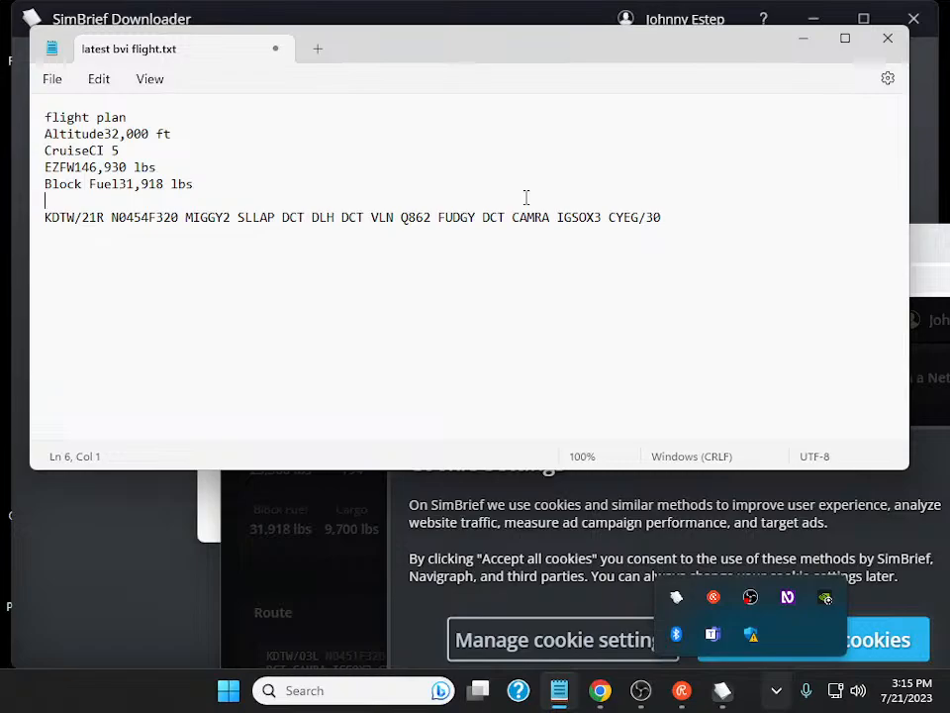
{"action": "key", "text": "alt+Tab"}
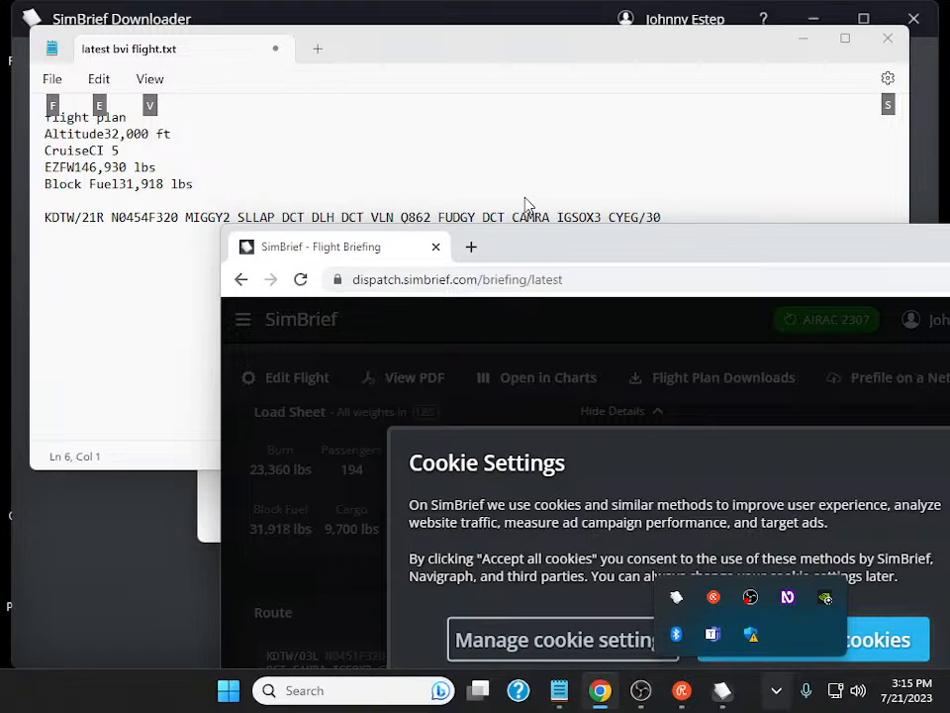
{"action": "key", "text": "super+d"}
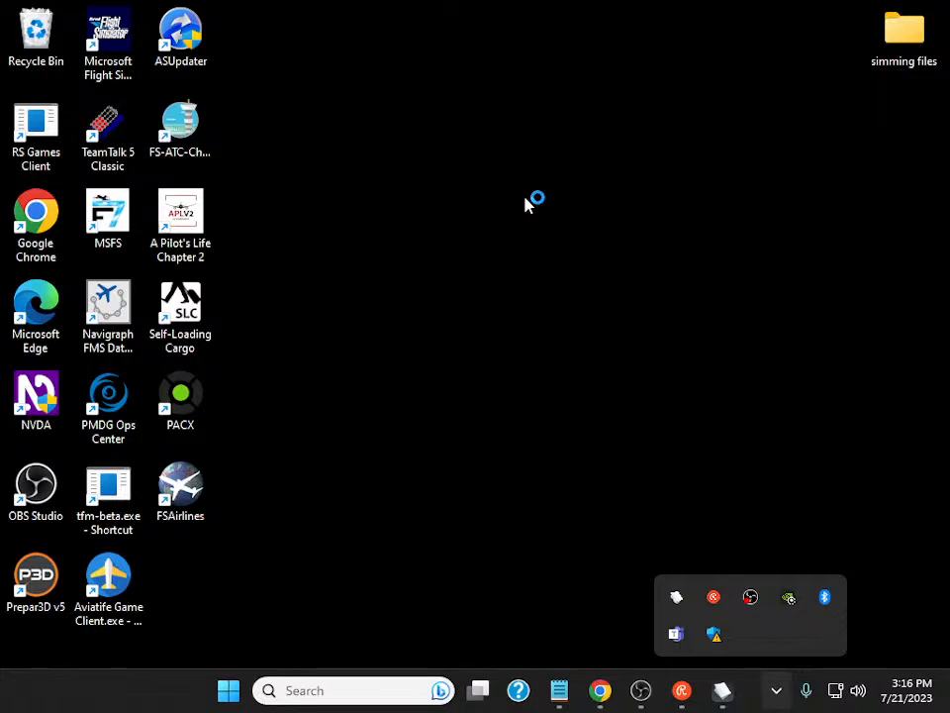
{"action": "key", "text": "alt+Tab"}
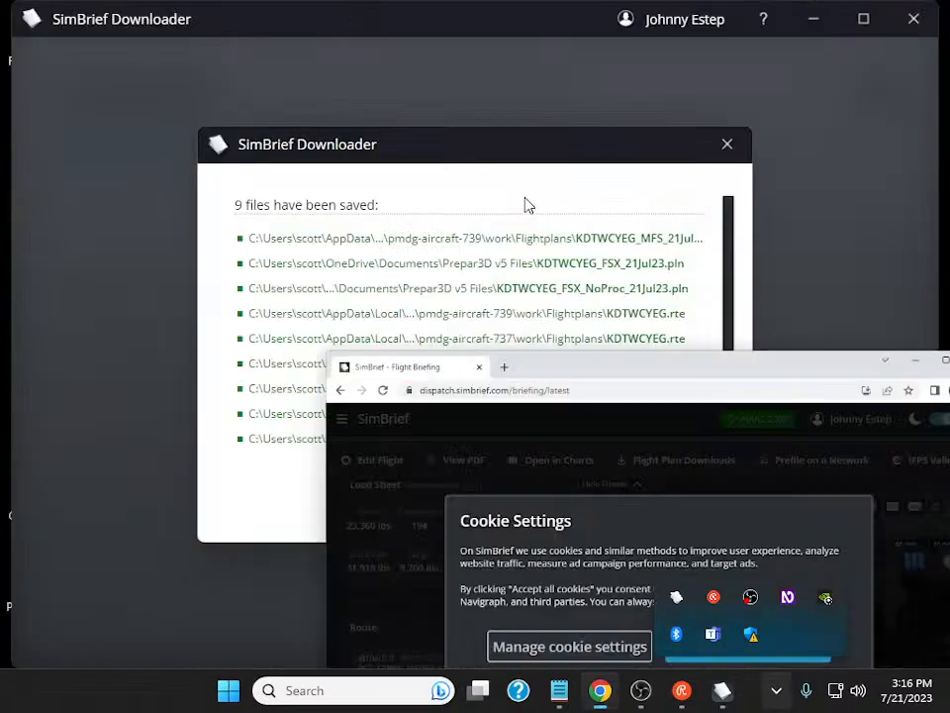
{"action": "key", "text": "alt+Tab"}
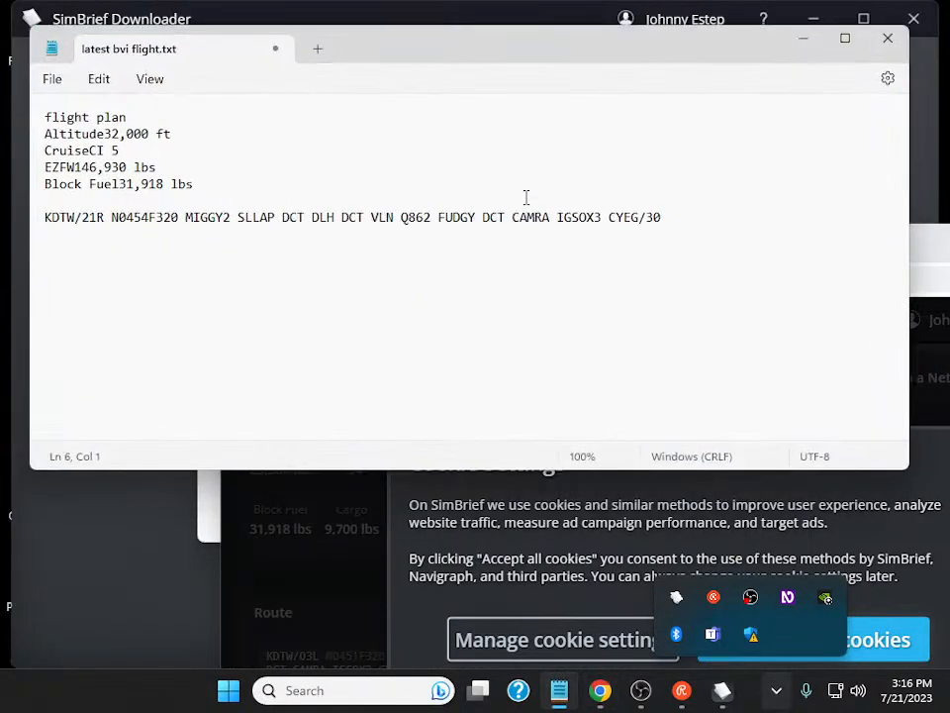
- Delete the outdated KDTW/21R route line at the end of the flight notes
{"action": "key", "text": "Down"}
{"action": "key", "text": "Up"}
{"action": "key", "text": "Down"}
{"action": "key", "text": "Down"}
{"action": "key", "text": "Up"}
{"action": "key", "text": "Right"}
{"action": "key", "text": "Left"}
{"action": "key", "text": "shift+Down"}
{"action": "key", "text": "Delete"}
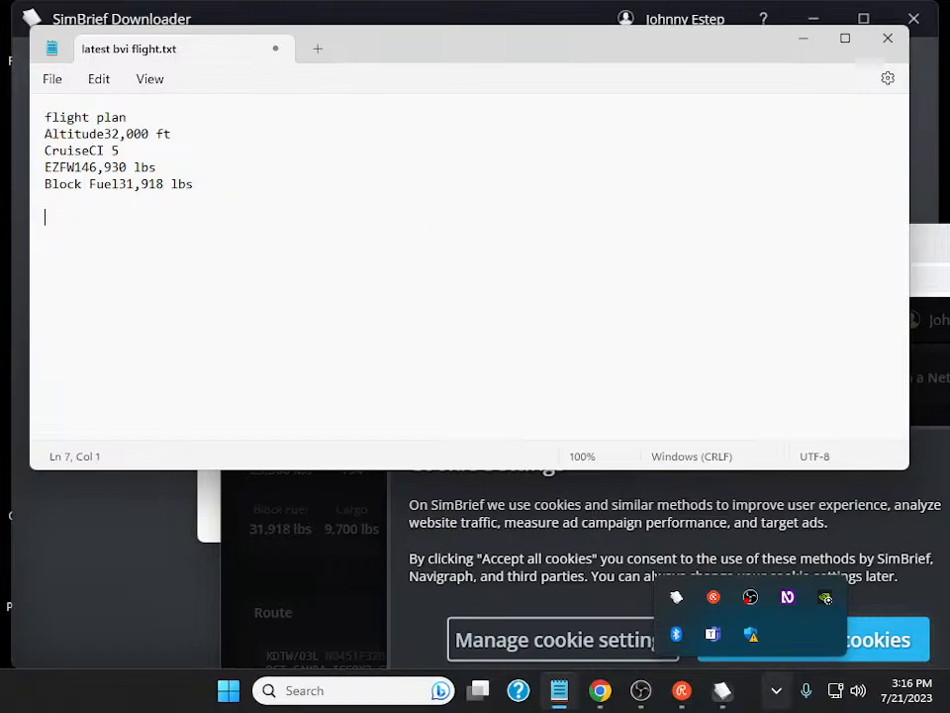
- Get the new route from the Route section of the SimBrief flight briefing and return to the Notepad notes
{"action": "key", "text": "Up"}
{"action": "key", "text": "Down"}
{"action": "key", "text": "alt+Tab"}
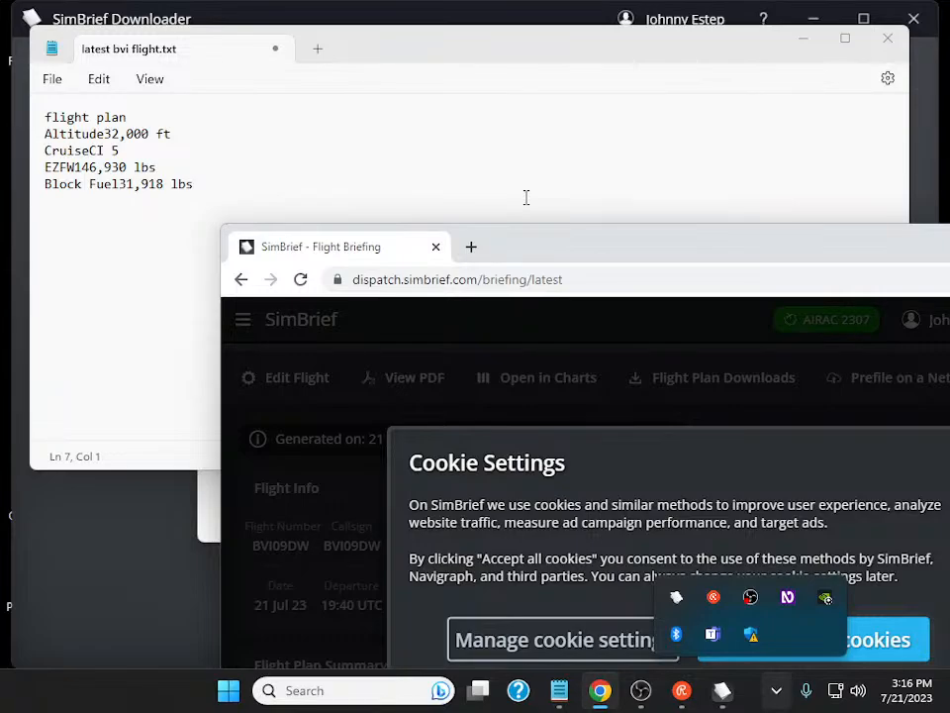
{"action": "key", "text": "Down"}
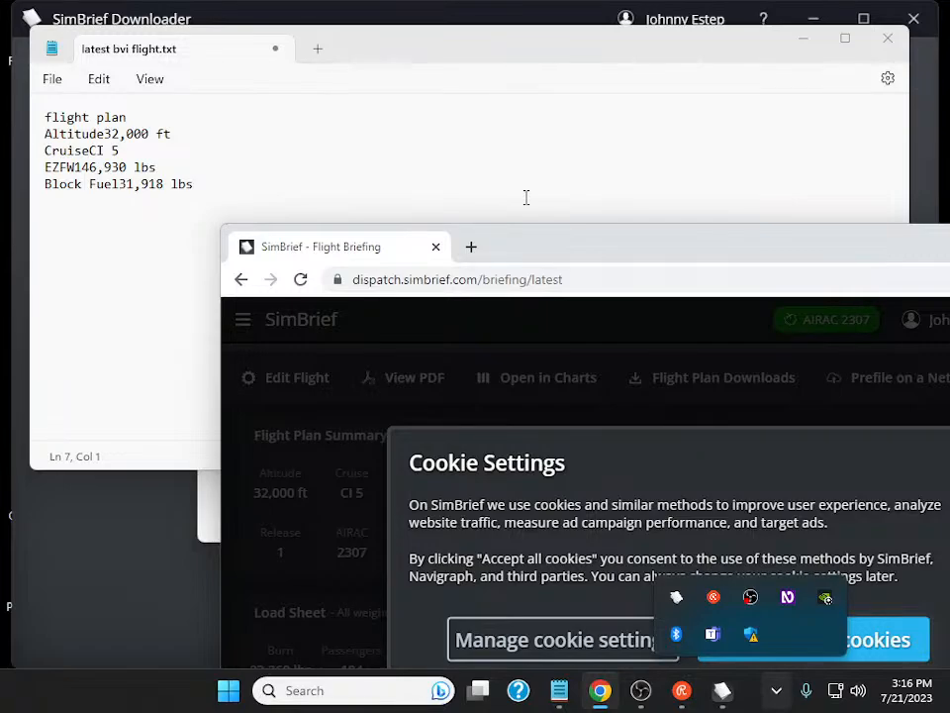
{"action": "key", "text": "Down"}
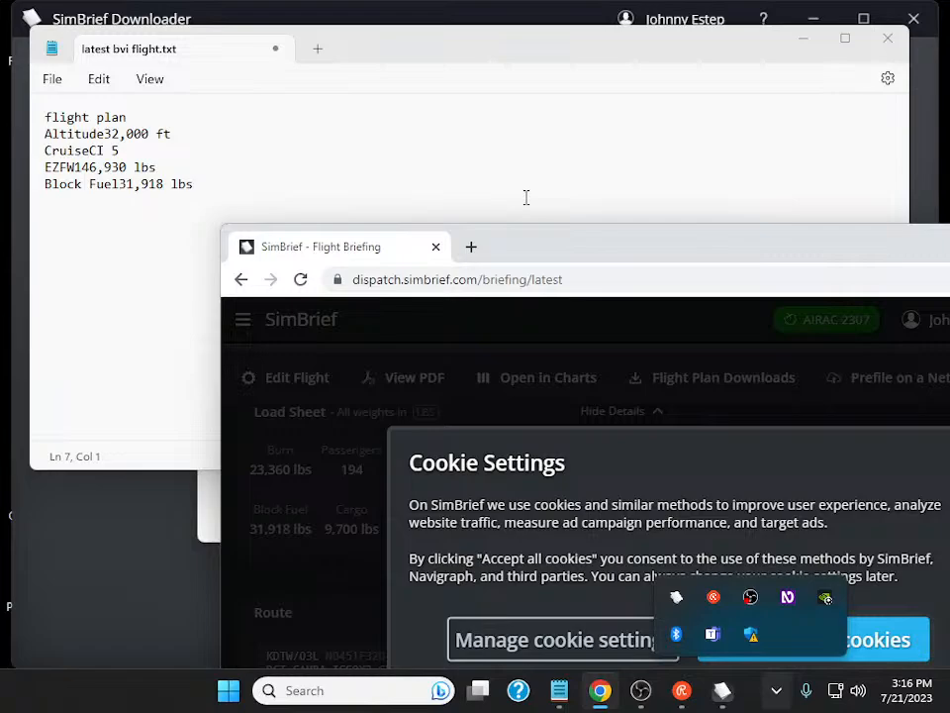
{"action": "key", "text": "alt+Tab"}
- Enter the route "KDTW/03L N0451F320 MIGGY2 SLLAP DCT DLH DCT VLN Q862 FUDGY DCT CAMRA IGSOX3 CYEG/12" on the last line
{"action": "key", "text": "Up"}
{"action": "key", "text": "Down"}
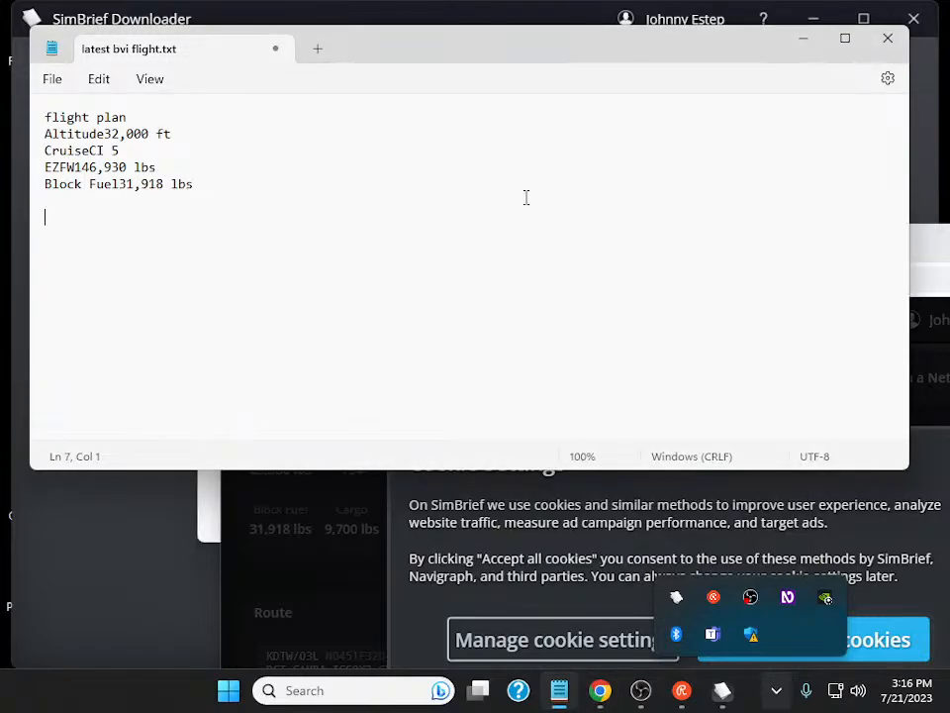
{"action": "key", "text": "Up"}
{"action": "key", "text": "Up"}
{"action": "key", "text": "Down"}
{"action": "key", "text": "Down"}
{"action": "type", "text": "KDTW/03L N0451F320 MIGGY2 SLLAP DCT DLH DCT VLN Q862 FUDGY DCT CAMRA IGSOX3 CYEG/12"}
{"action": "key", "text": "Return"}
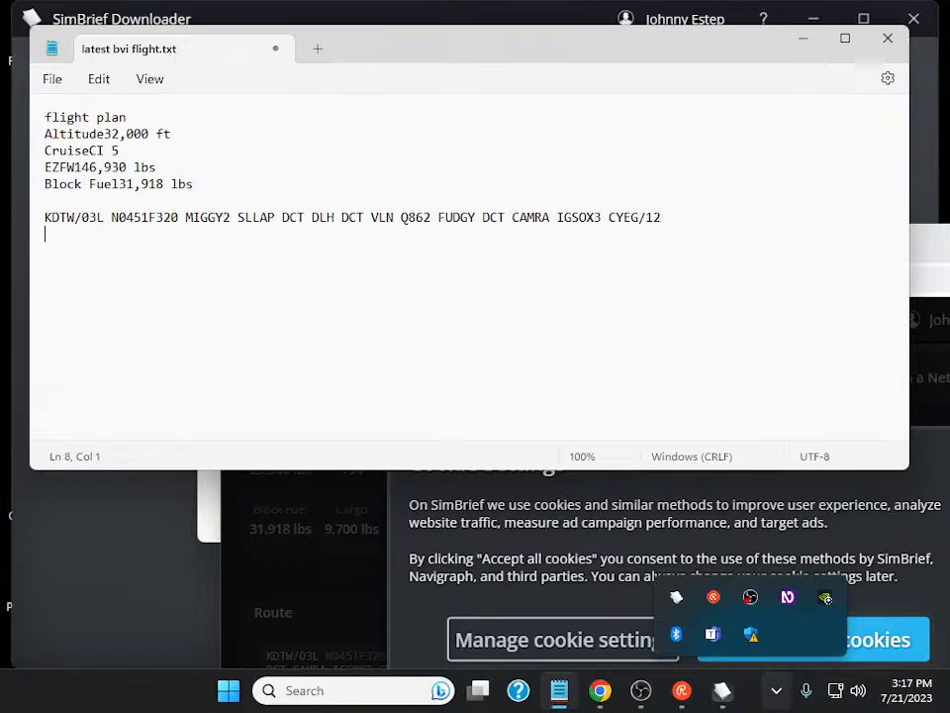
- Read through the new route line in the flight notes, checking the runways, waypoints and airways
{"action": "key", "text": "Up"}
{"action": "key", "text": "Right"}
{"action": "key", "text": "Right"}
{"action": "key", "text": "Right"}
{"action": "key", "text": "Right"}
{"action": "key", "text": "Right"}
{"action": "key", "text": "ctrl+Right"}
{"action": "key", "text": "ctrl+Right"}
{"action": "key", "text": "Right"}
{"action": "key", "text": "Right"}
{"action": "key", "text": "Right"}
{"action": "key", "text": "Right"}
{"action": "key", "text": "ctrl+Right"}
{"action": "key", "text": "Down"}
{"action": "key", "text": "Left"}
{"action": "key", "text": "Left"}
{"action": "key", "text": "Left"}
{"action": "key", "text": "Left"}
{"action": "key", "text": "Left"}
{"action": "key", "text": "Left"}
{"action": "key", "text": "Left"}
{"action": "key", "text": "Left"}
{"action": "key", "text": "Left"}
{"action": "key", "text": "Left"}
{"action": "key", "text": "Left"}
{"action": "key", "text": "Left"}
{"action": "key", "text": "Left"}
{"action": "key", "text": "Left"}
{"action": "key", "text": "Left"}
{"action": "key", "text": "ctrl+Right"}
{"action": "key", "text": "ctrl+Left"}
{"action": "key", "text": "Left"}
{"action": "key", "text": "Left"}
{"action": "key", "text": "Right"}
{"action": "key", "text": "Right"}
{"action": "key", "text": "Right"}
{"action": "key", "text": "Right"}
{"action": "key", "text": "Right"}
{"action": "key", "text": "ctrl+Left"}
{"action": "key", "text": "ctrl+Left"}
{"action": "key", "text": "End"}
- Switch to SimBrief Downloader and close the report of saved flight plan files
{"action": "key", "text": "alt+Tab"}
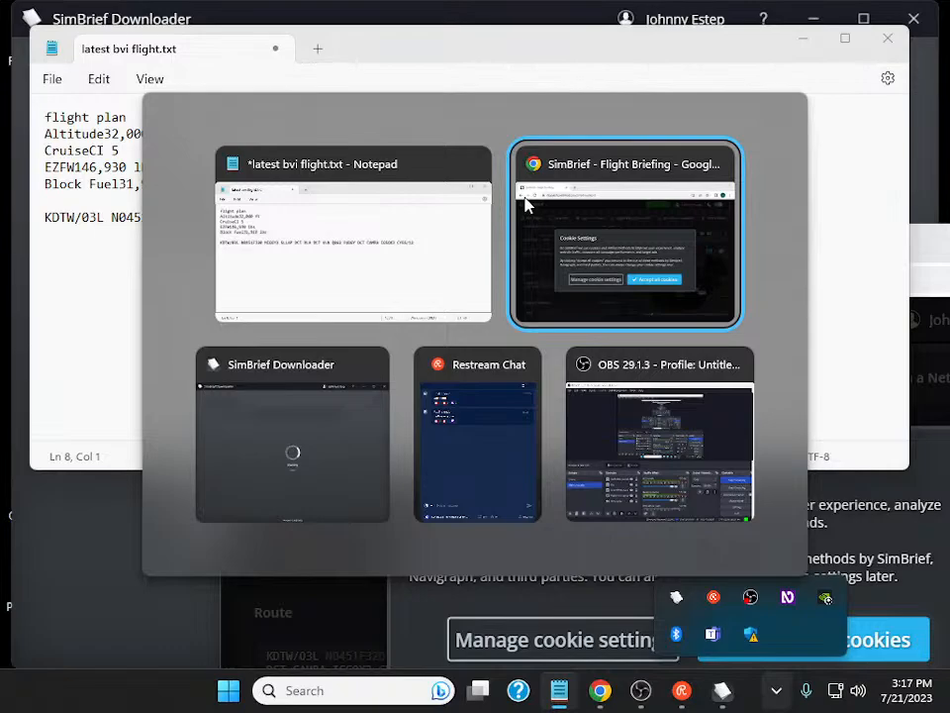
{"action": "key", "text": "alt+Tab"}
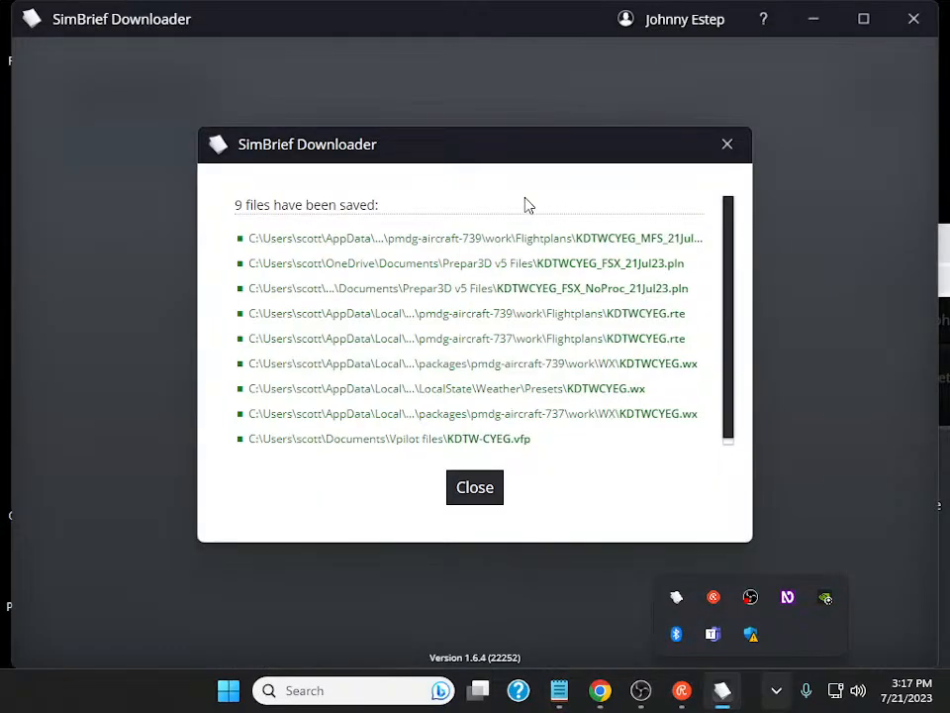
{"action": "key", "text": "alt+Tab"}
{"action": "key", "text": "alt+Tab"}
{"action": "key", "text": "Return"}
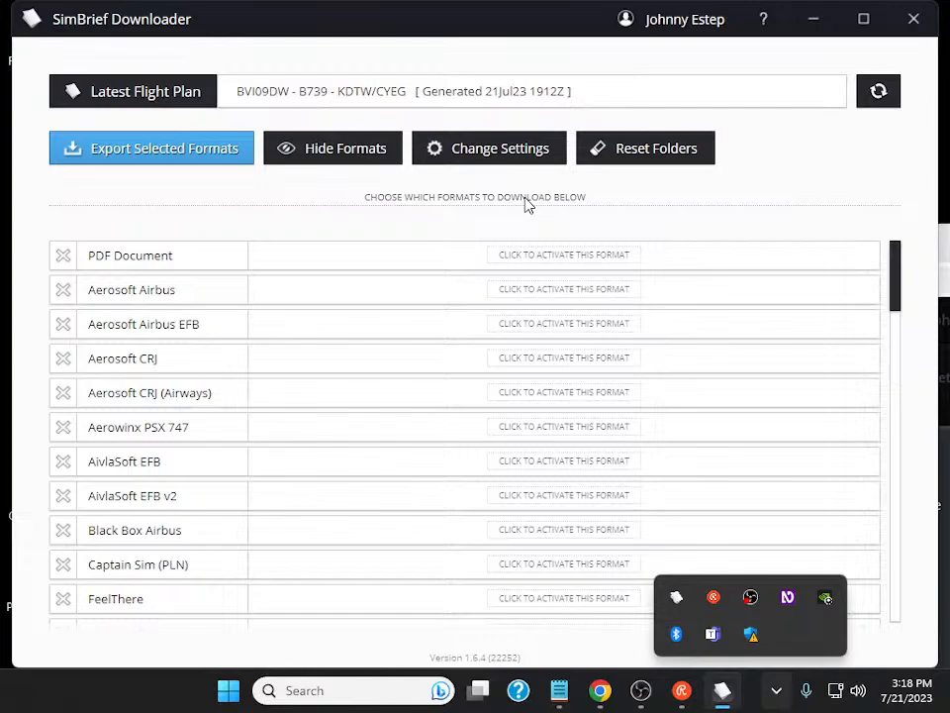
- Examine the dispatch remarks and ATC flight plan in the SimBrief flight briefing, and return to the Notepad notes
{"action": "key", "text": "alt+Tab"}
{"action": "key", "text": "alt+Tab"}
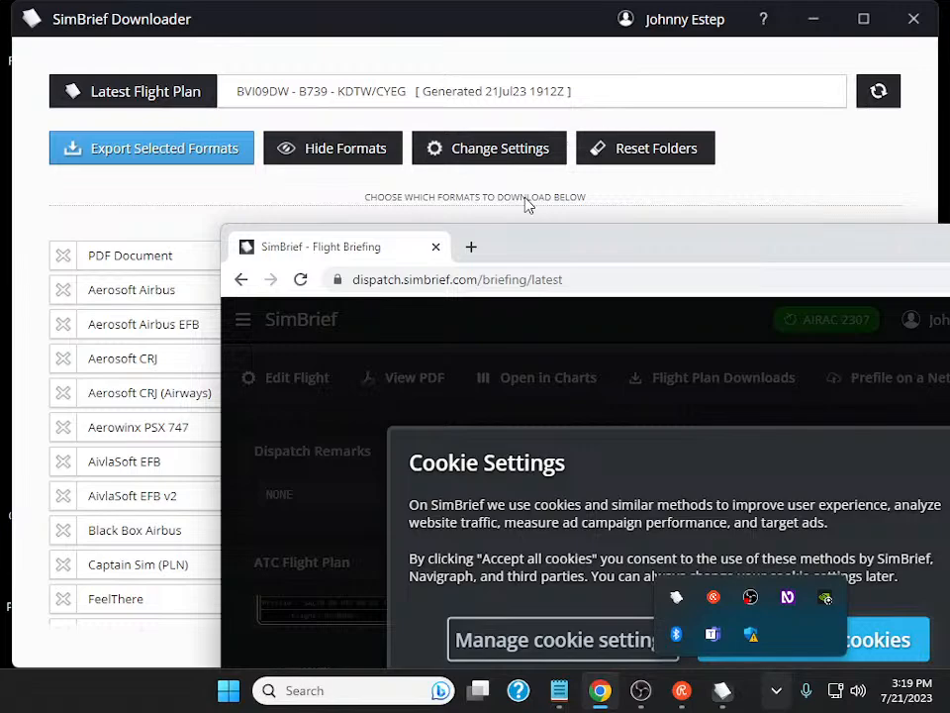
{"action": "key", "text": "alt+Tab"}
{"action": "key", "text": "alt+Tab"}
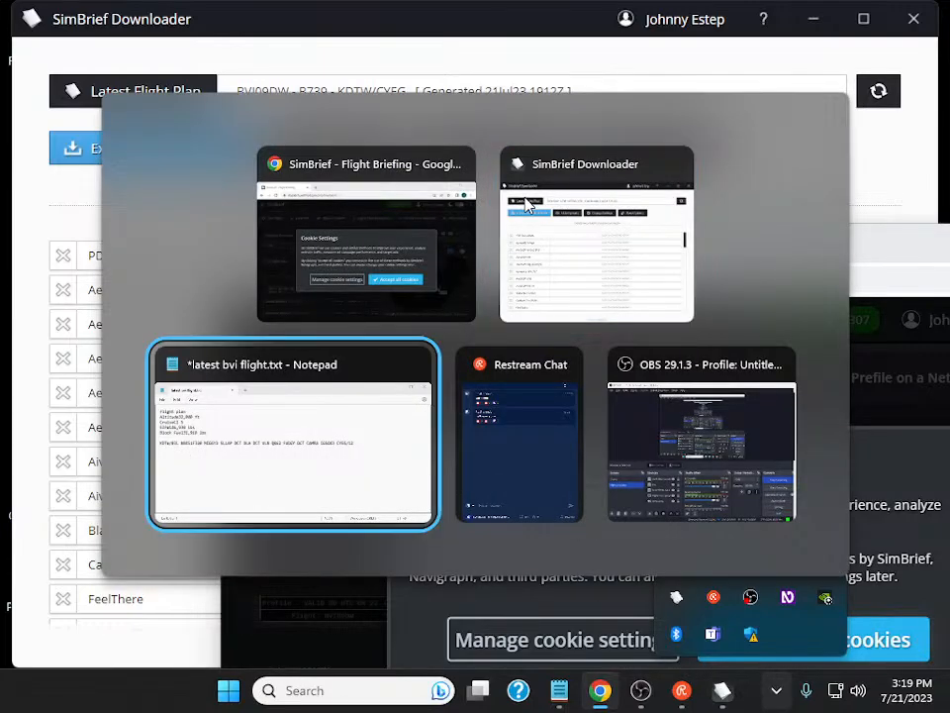
{"action": "key", "text": "alt+Tab"}
{"action": "key", "text": "alt+Tab"}
{"action": "key", "text": "alt+Tab"}
{"action": "key", "text": "alt+Tab"}
{"action": "key", "text": "alt+Tab"}
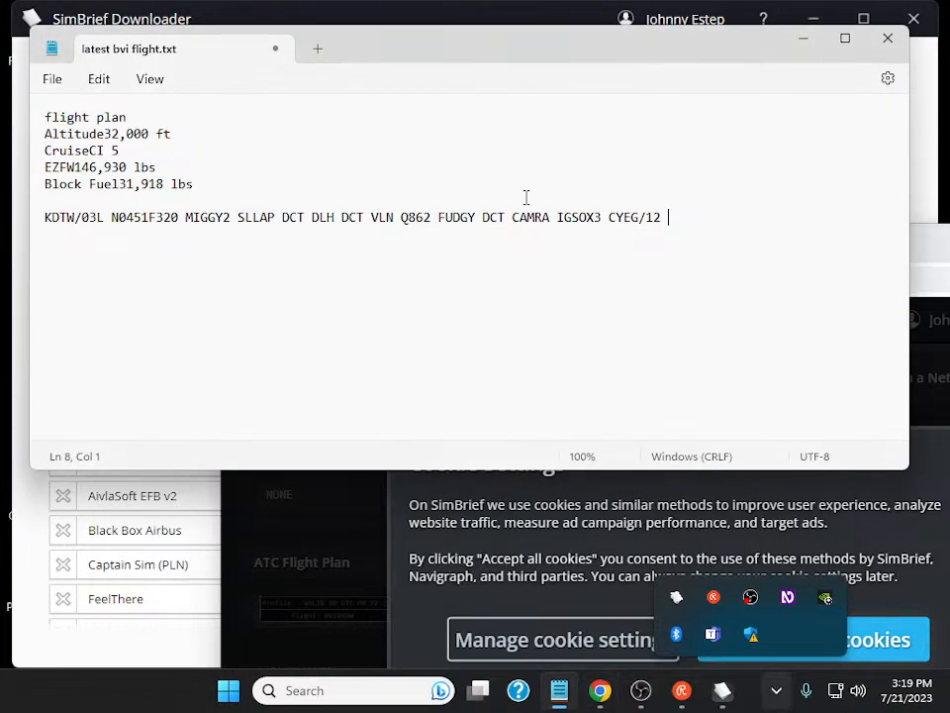
- Review the flight notes line by line from the altitude down to the route
{"action": "key", "text": "ctrl+Home"}
{"action": "key", "text": "Down"}
{"action": "key", "text": "Down"}
{"action": "key", "text": "Up"}
{"action": "key", "text": "Down"}
{"action": "key", "text": "Down"}
{"action": "key", "text": "Up"}
{"action": "key", "text": "Down"}
{"action": "key", "text": "Down"}
{"action": "key", "text": "Down"}
{"action": "key", "text": "Down"}
{"action": "key", "text": "Down"}
- Switch to OBS and move the focus to the control for stopping the stream
{"action": "key", "text": "alt+Tab"}
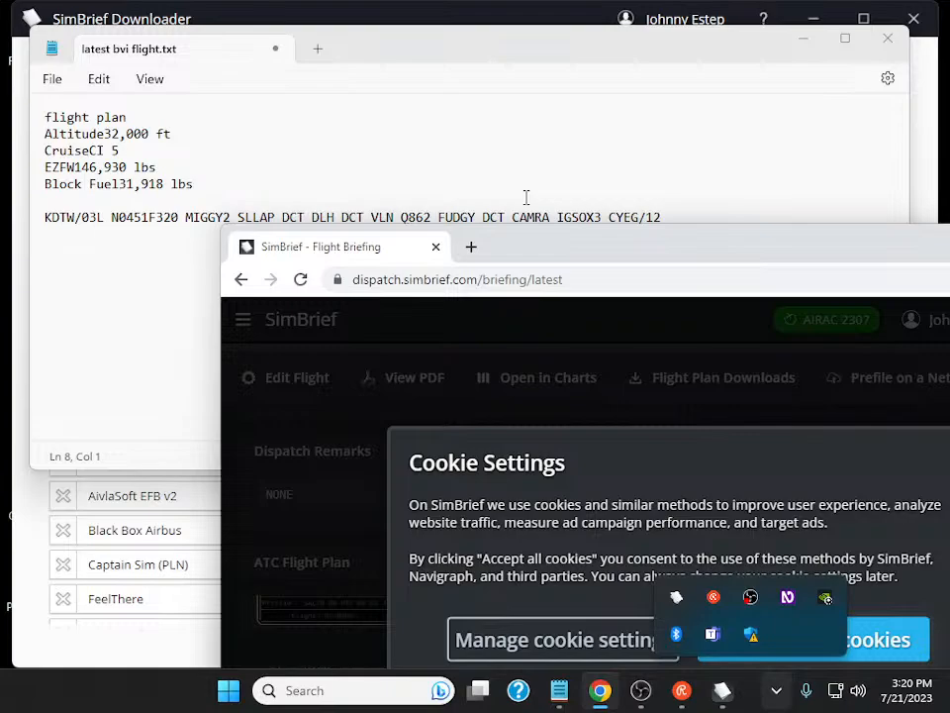
{"action": "key", "text": "alt+Tab"}
{"action": "key", "text": "alt+Tab"}
{"action": "key", "text": "alt+Tab"}
{"action": "key", "text": "alt+Tab"}
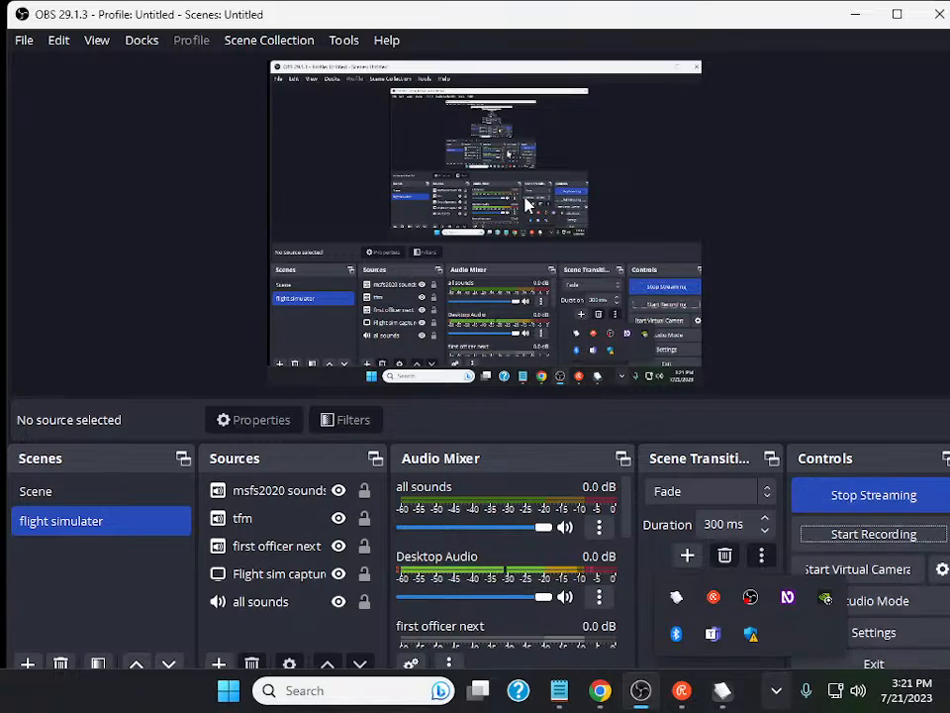
{"action": "key", "text": "shift+Tab"}
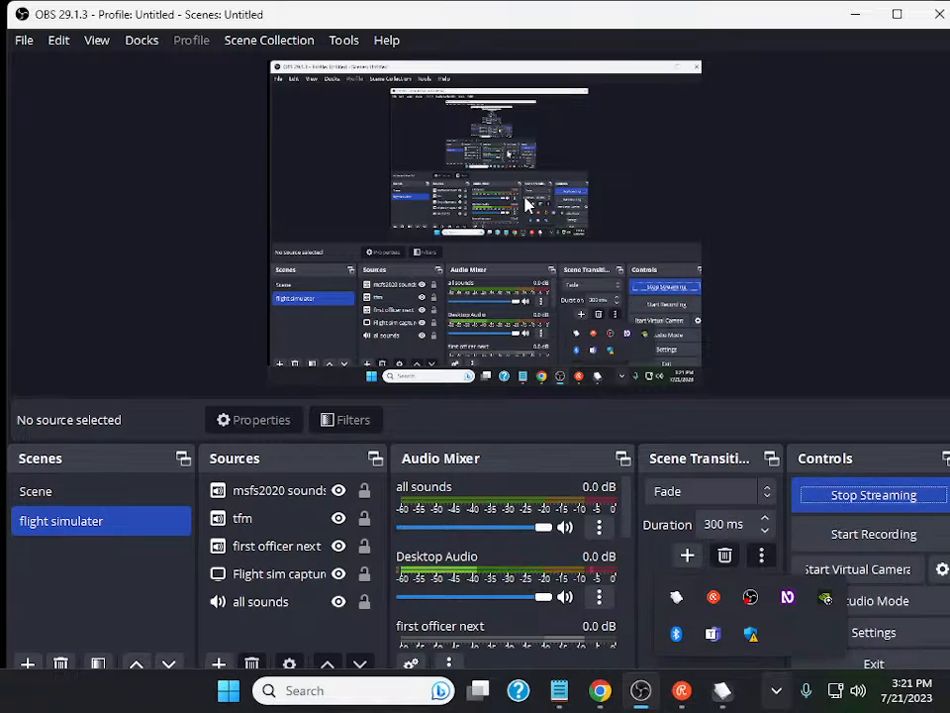
{"action": "key", "text": "Tab"}
{"action": "key", "text": "shift+Tab"}
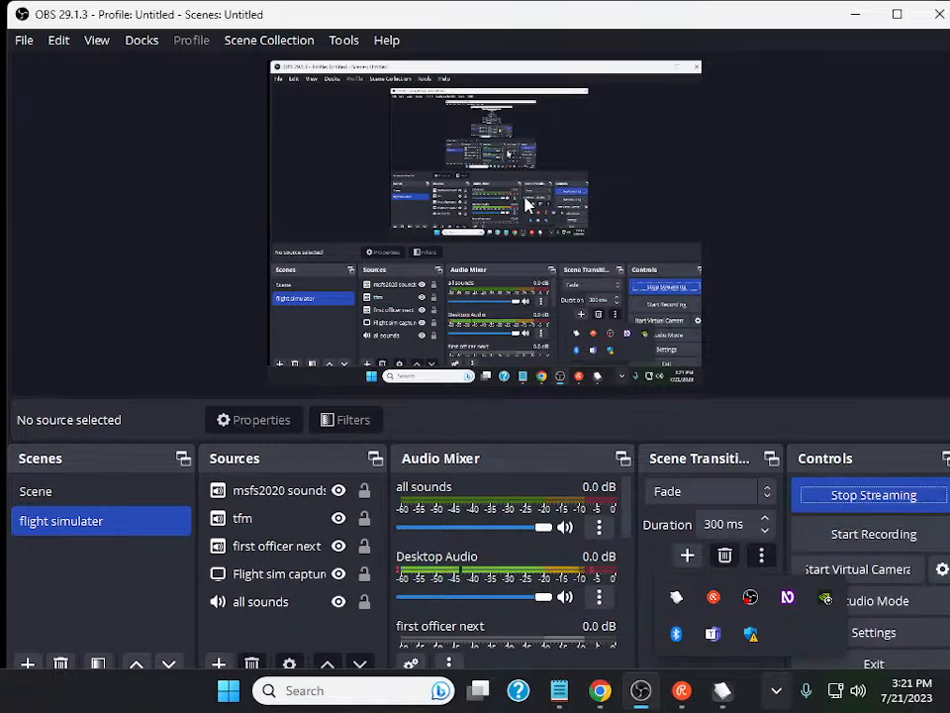